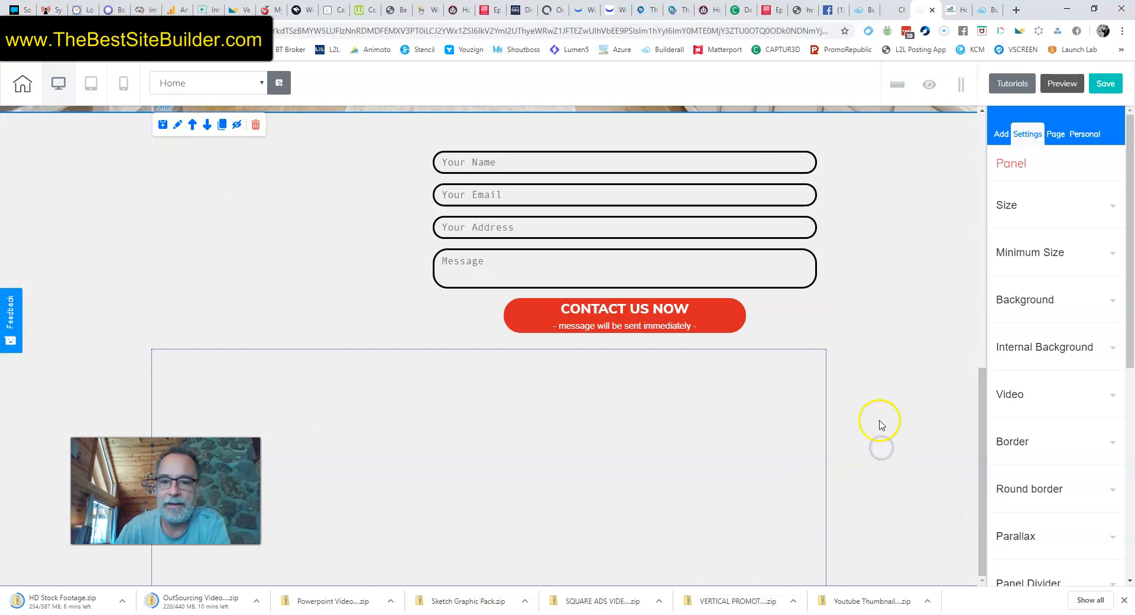
- Set the height of the empty panel below the contact form to 766
click(881, 424)
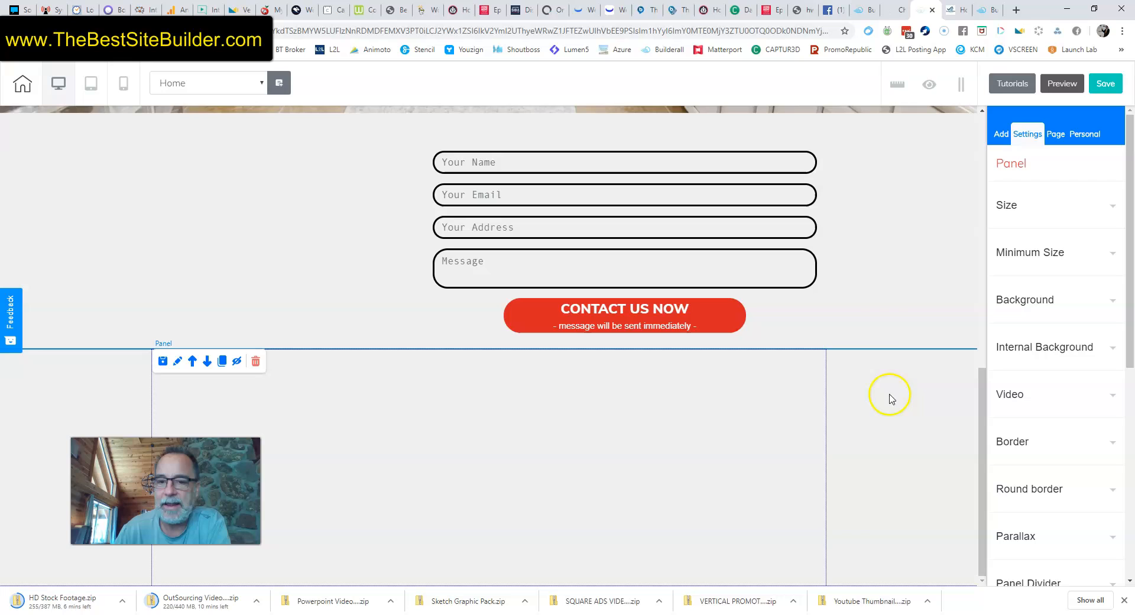
click(1007, 206)
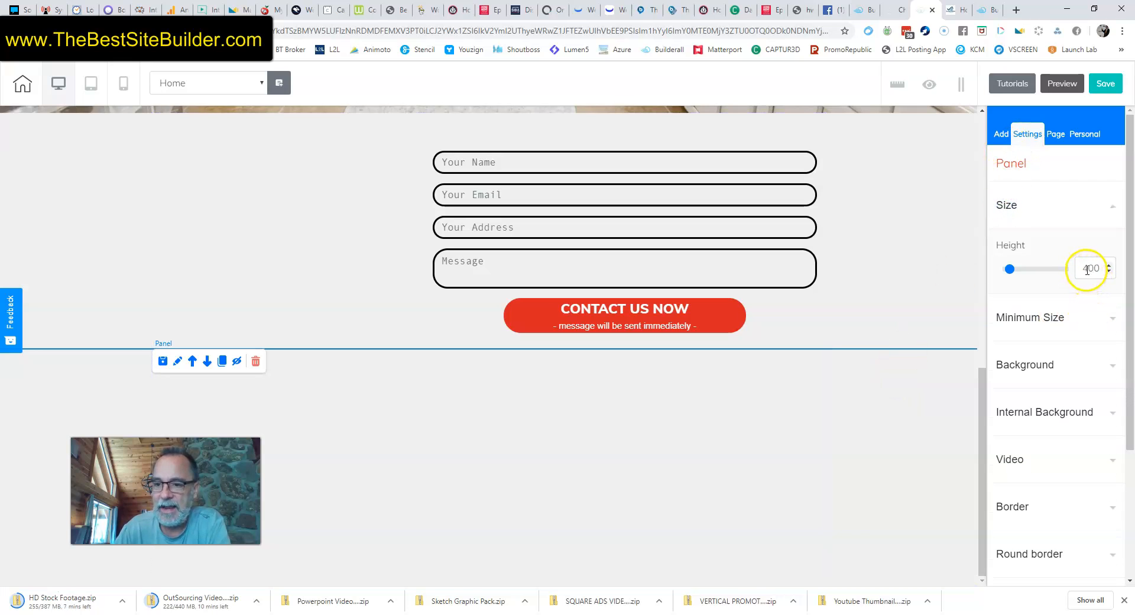
drag(1011, 271, 1014, 271)
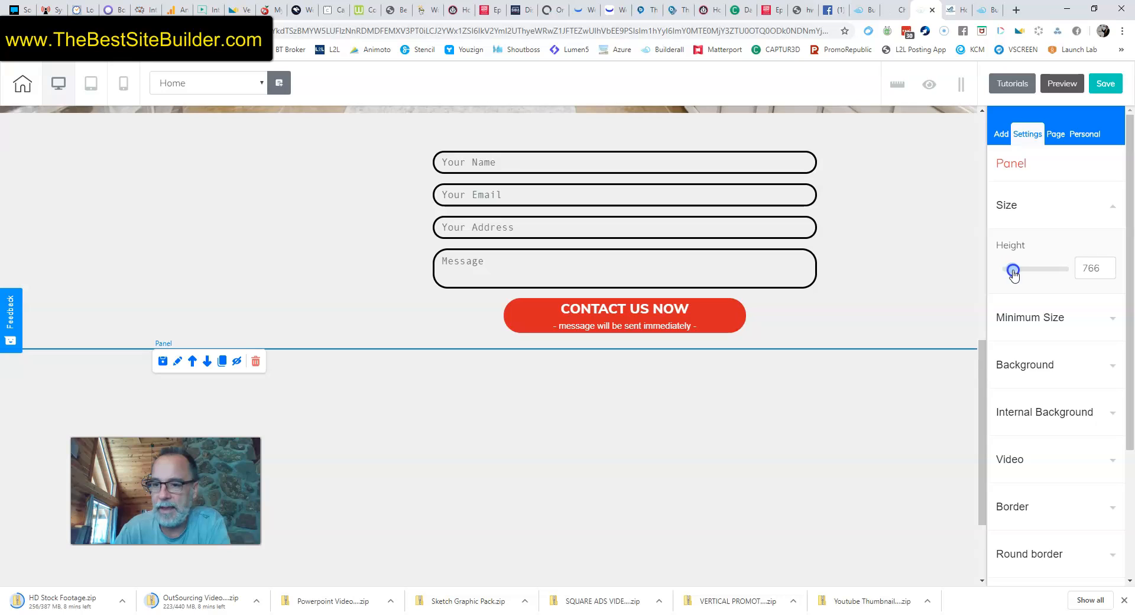
scroll(911, 371, down, 1)
scroll(911, 370, down, 3)
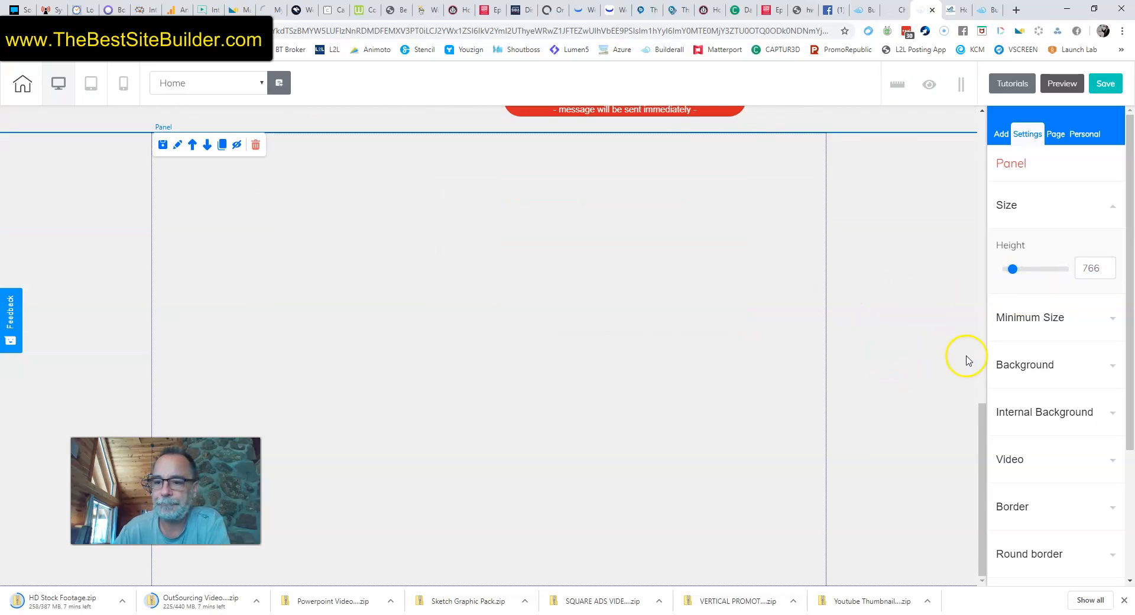
- Give the empty panel a solid muted purple-blue background, hex 6564A4
click(1012, 363)
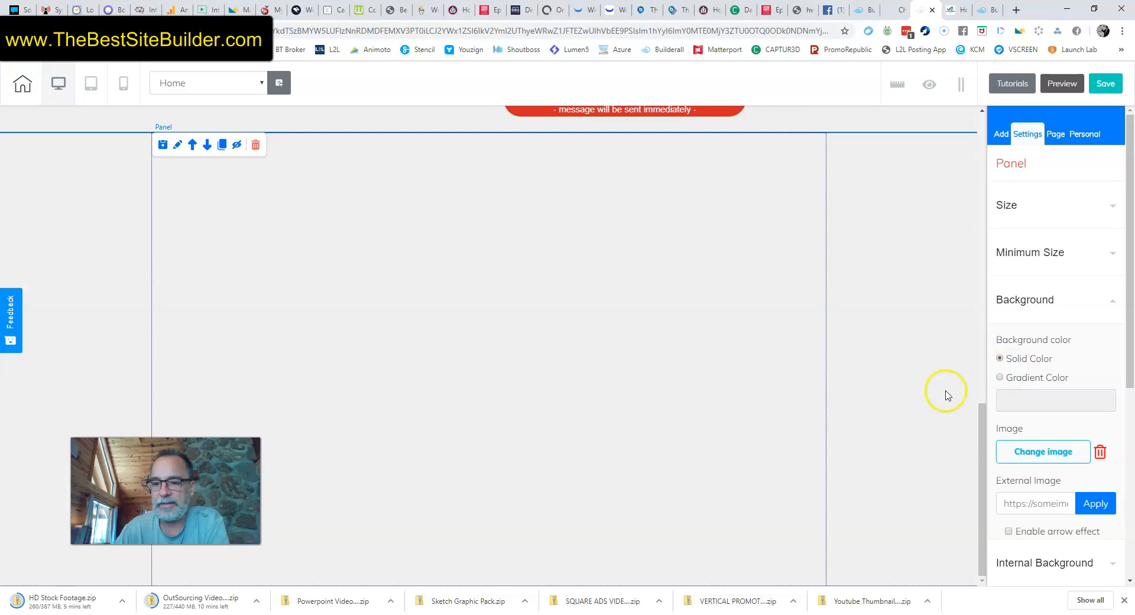
click(1034, 400)
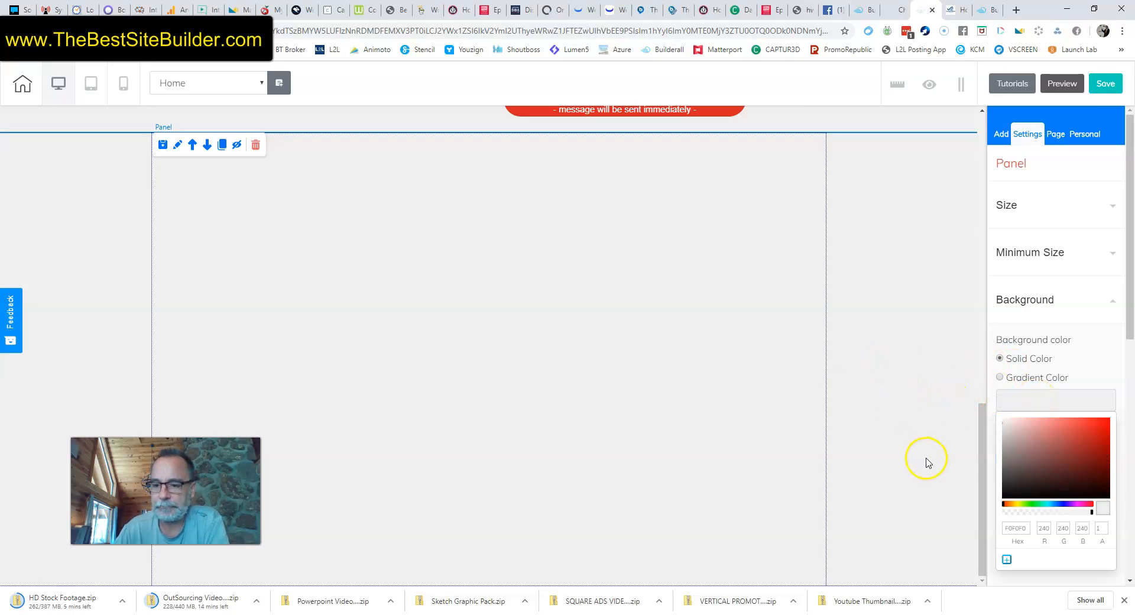
scroll(1077, 473, down, 2)
drag(1019, 353, 1083, 322)
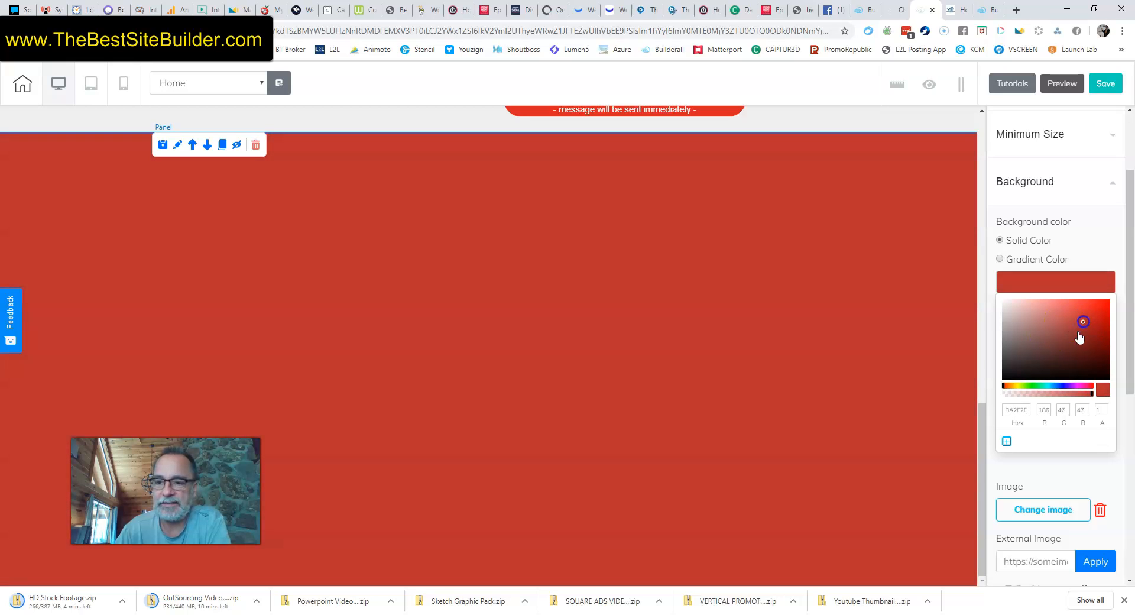
drag(1004, 389, 1064, 391)
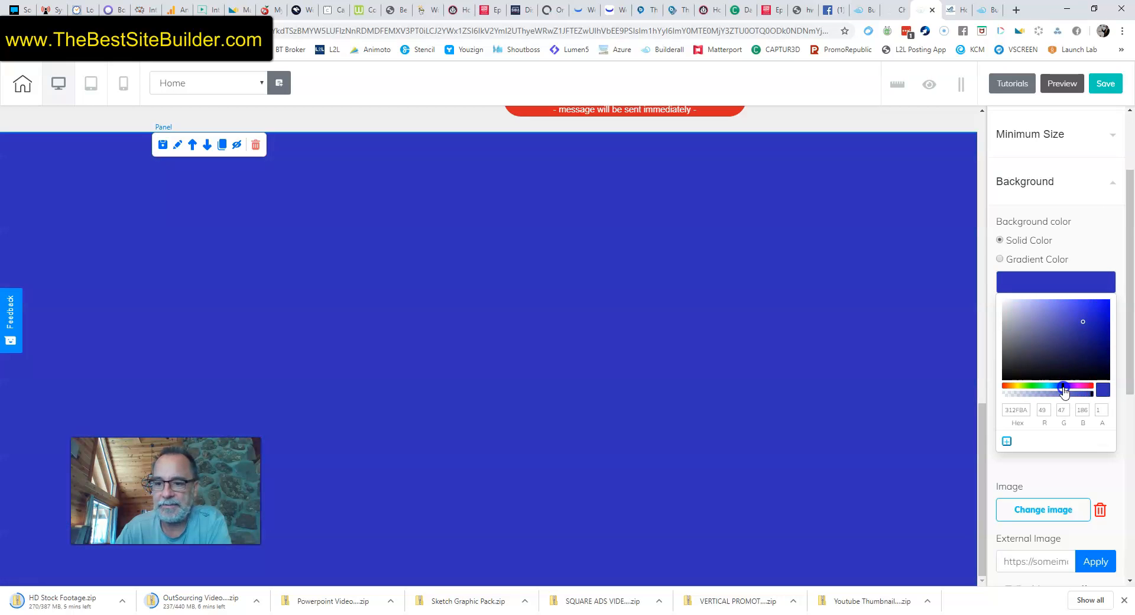
drag(1083, 326, 1044, 328)
mouse_move(1091, 400)
mouse_down()
mouse_move(1034, 398)
mouse_move(1092, 401)
mouse_up()
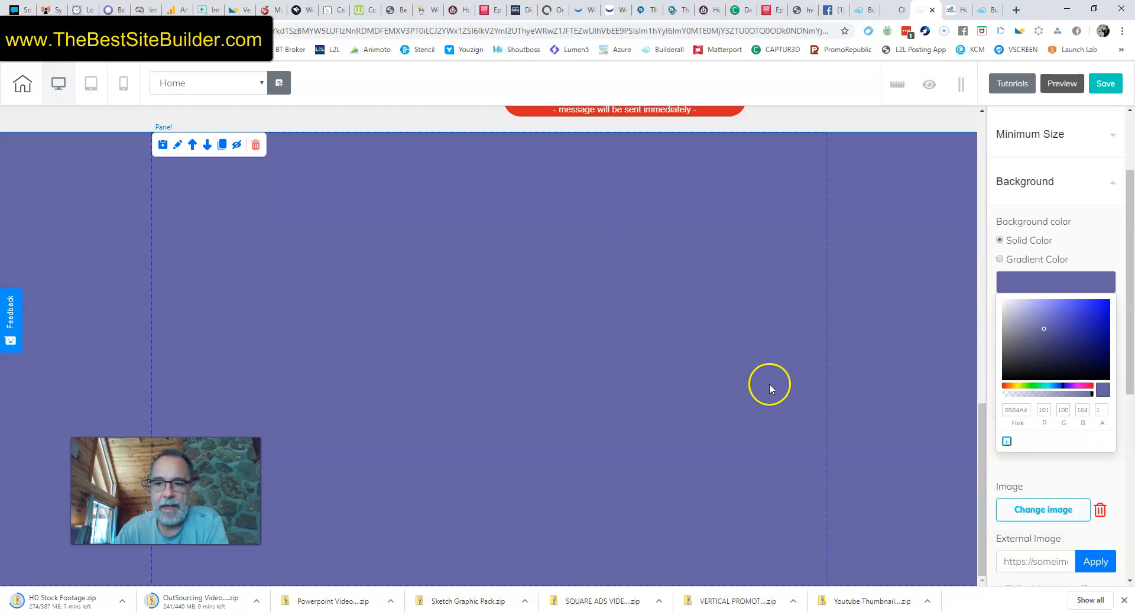
click(927, 306)
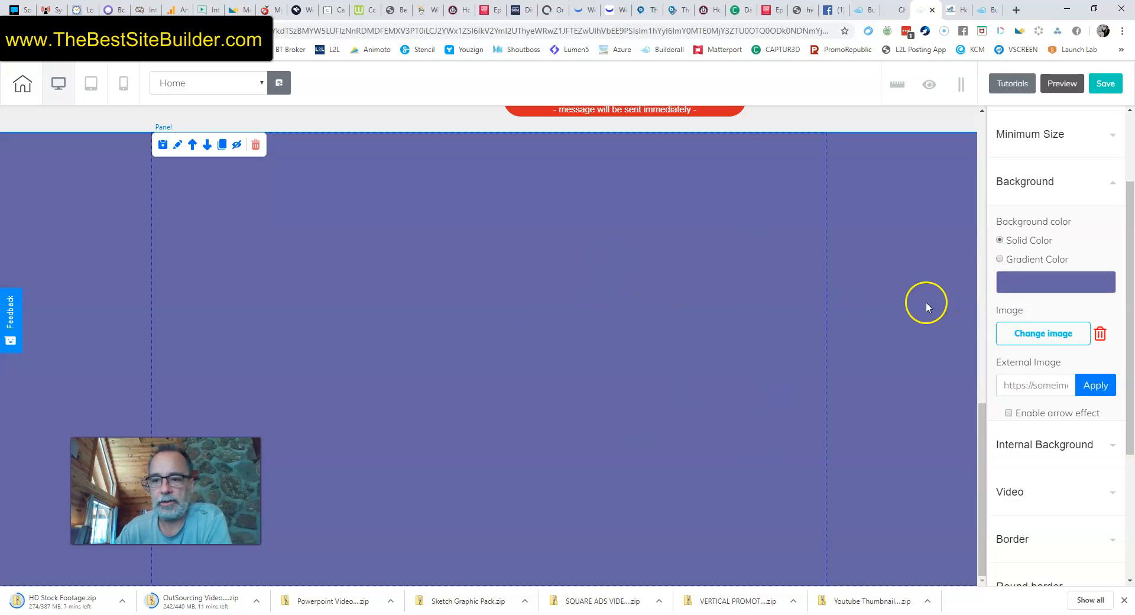
- Change the panel background to a gradient running from blue (hex 2320DF) to red (hex DE1717)
click(1000, 260)
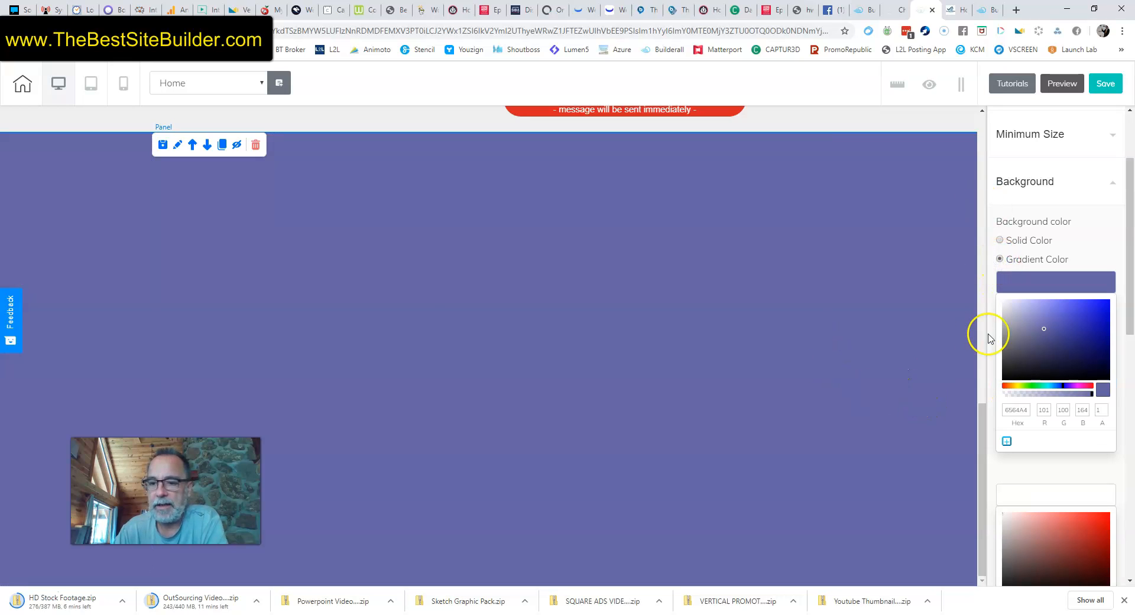
scroll(1021, 449, down, 2)
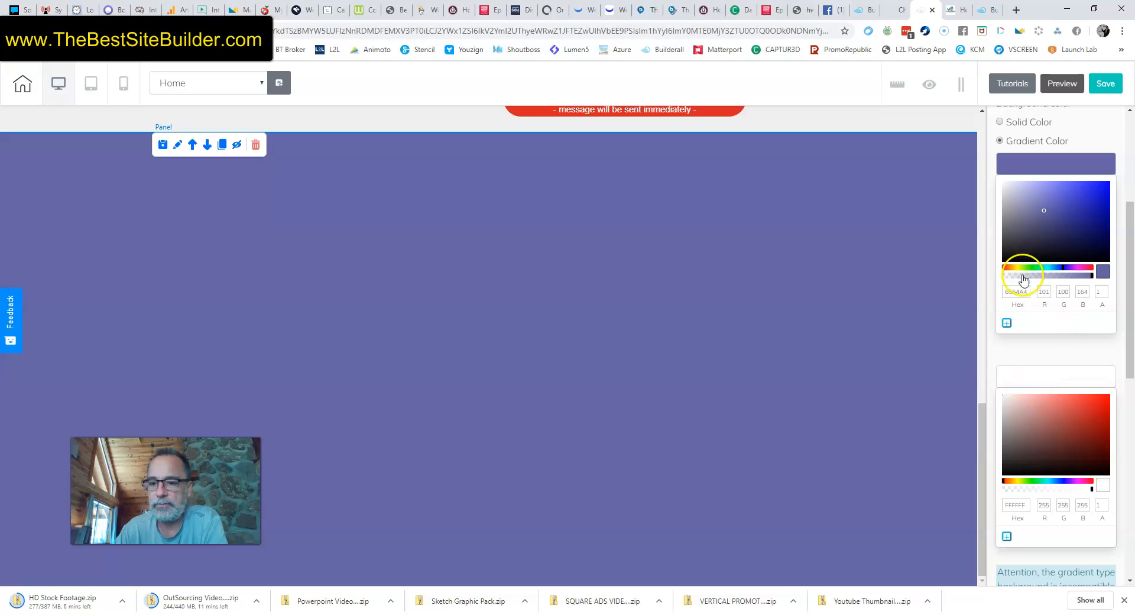
scroll(1023, 278, up, 1)
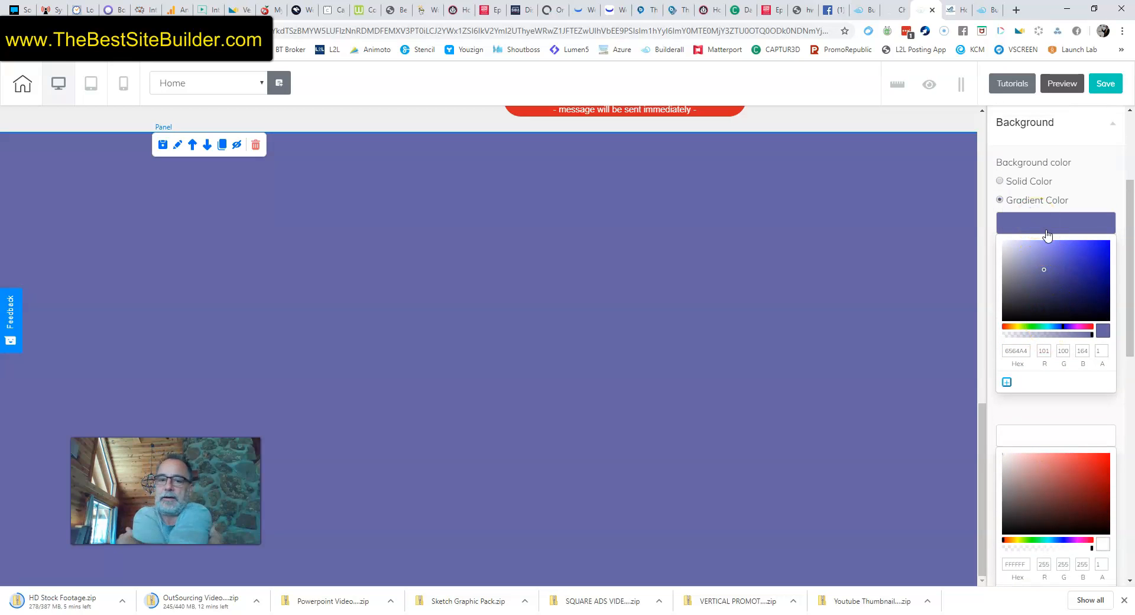
click(1094, 253)
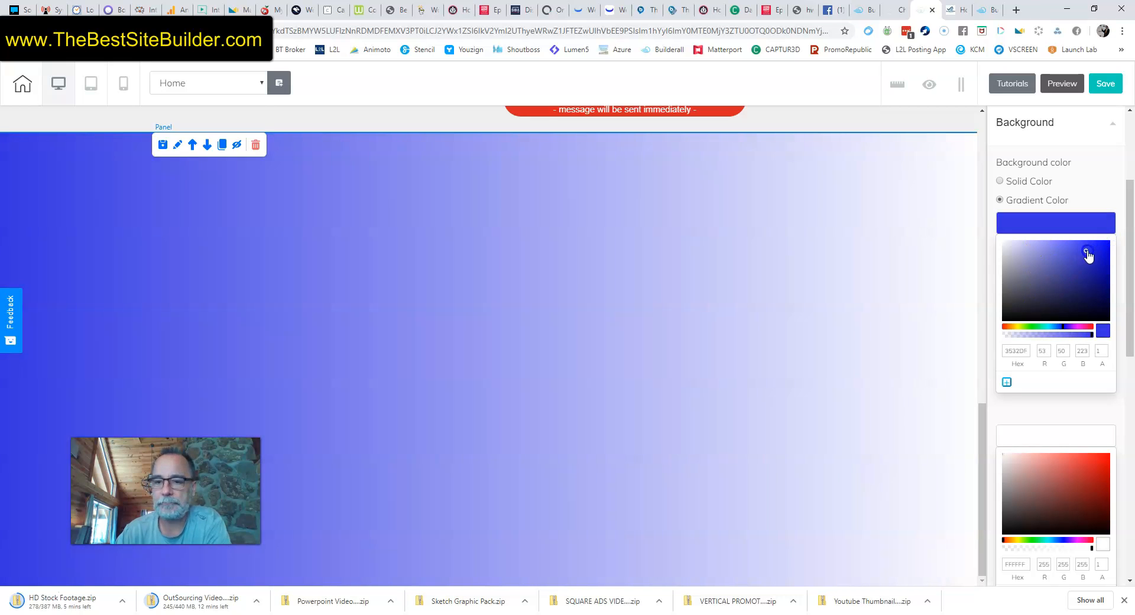
scroll(1084, 375, down, 2)
click(1046, 323)
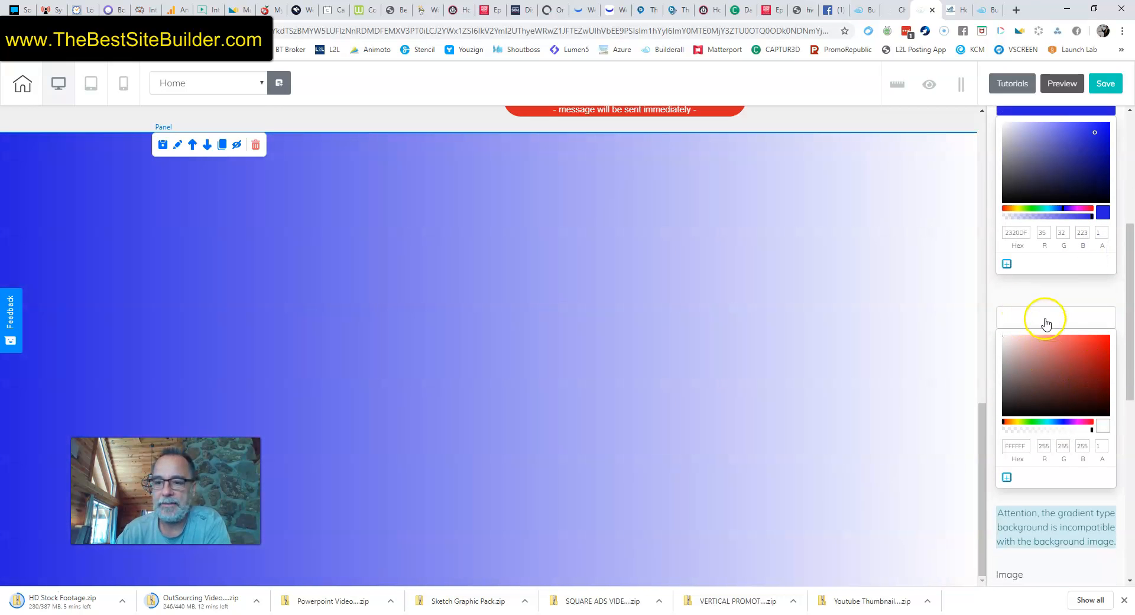
drag(1045, 359, 1099, 346)
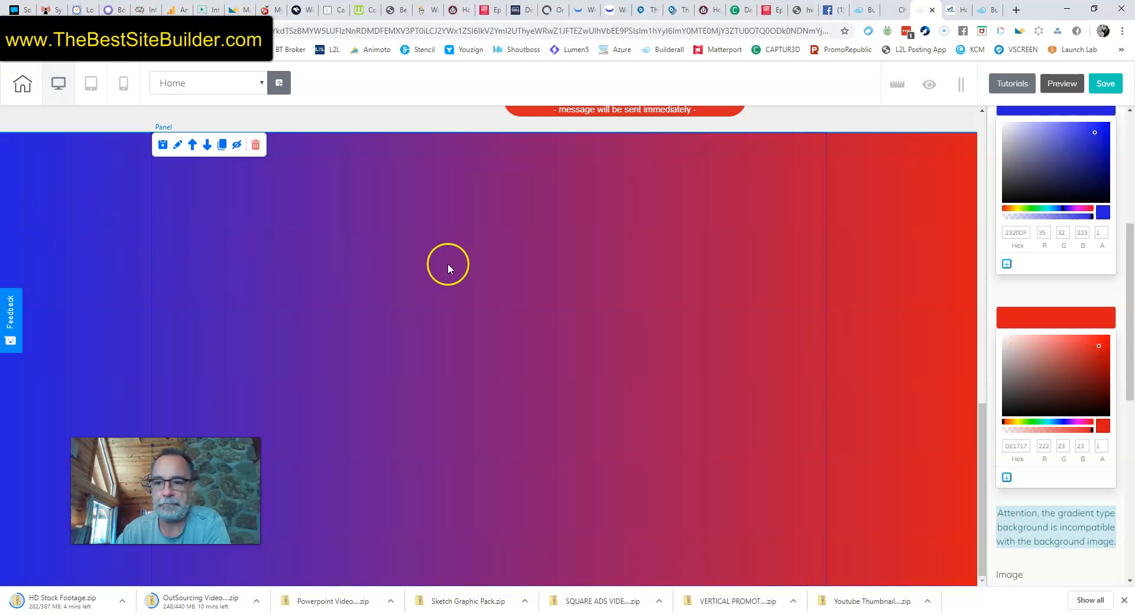
- Switch the panel background back to a solid color and make it a dark blue, about hex 403EA0
scroll(1008, 367, down, 2)
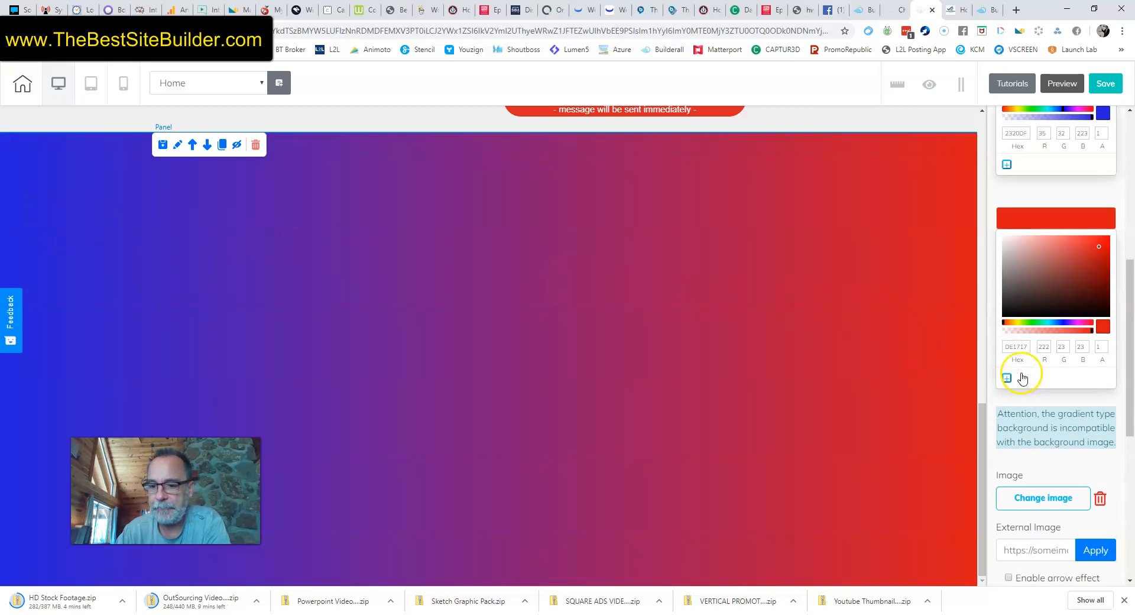
scroll(1008, 380, up, 3)
scroll(1069, 316, up, 1)
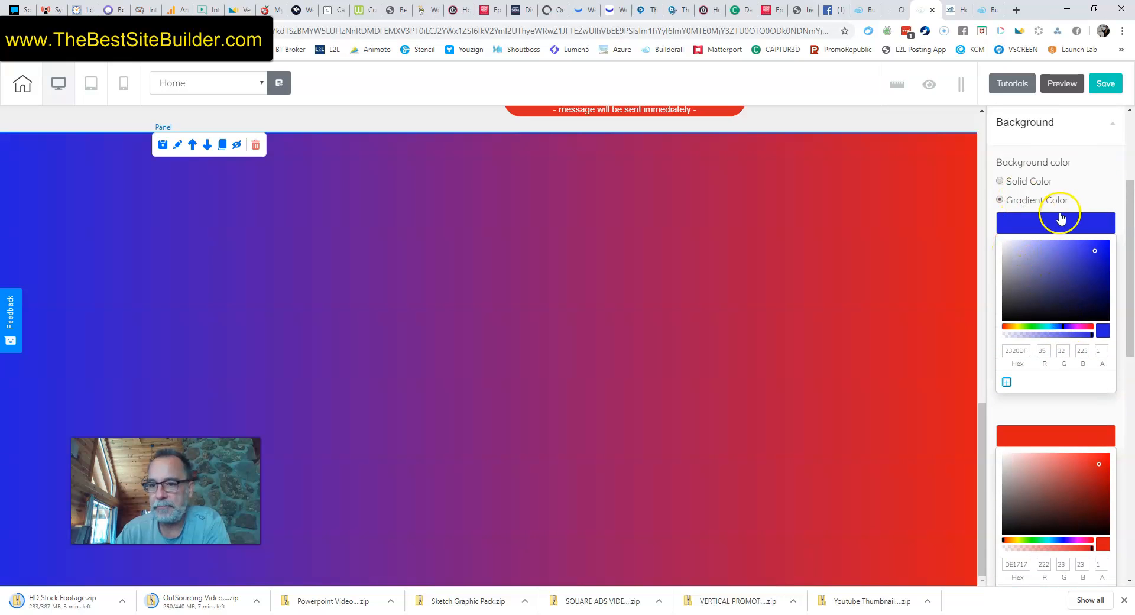
click(999, 182)
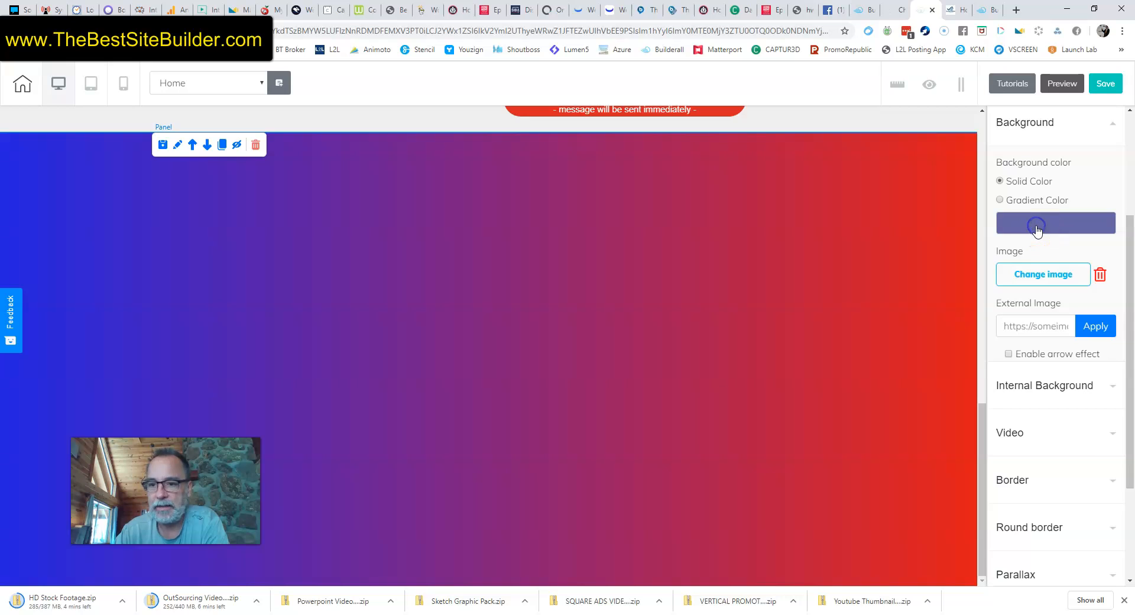
click(1036, 226)
mouse_move(1068, 276)
mouse_down()
mouse_move(1033, 275)
mouse_move(1081, 260)
mouse_move(1034, 284)
mouse_move(1065, 278)
mouse_up()
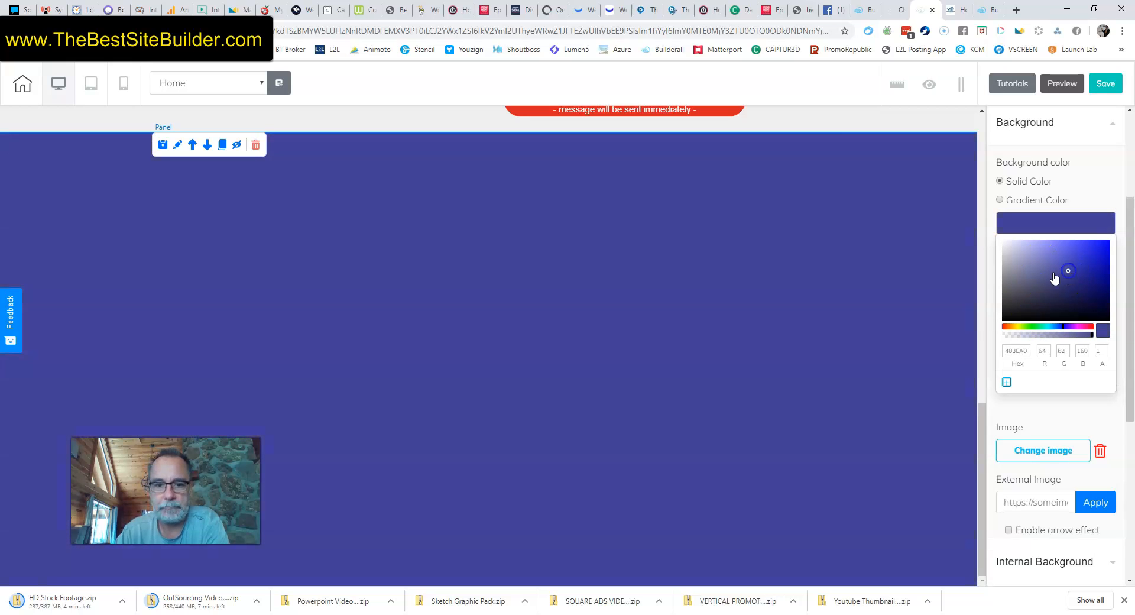
click(951, 299)
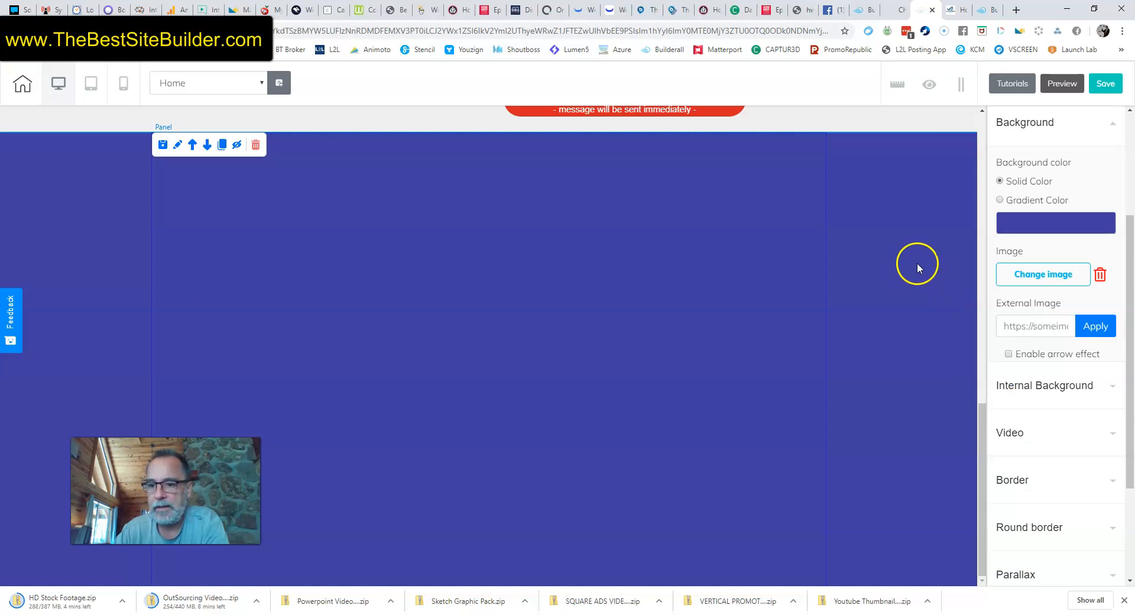
scroll(917, 264, up, 1)
scroll(920, 268, down, 1)
scroll(1066, 252, up, 1)
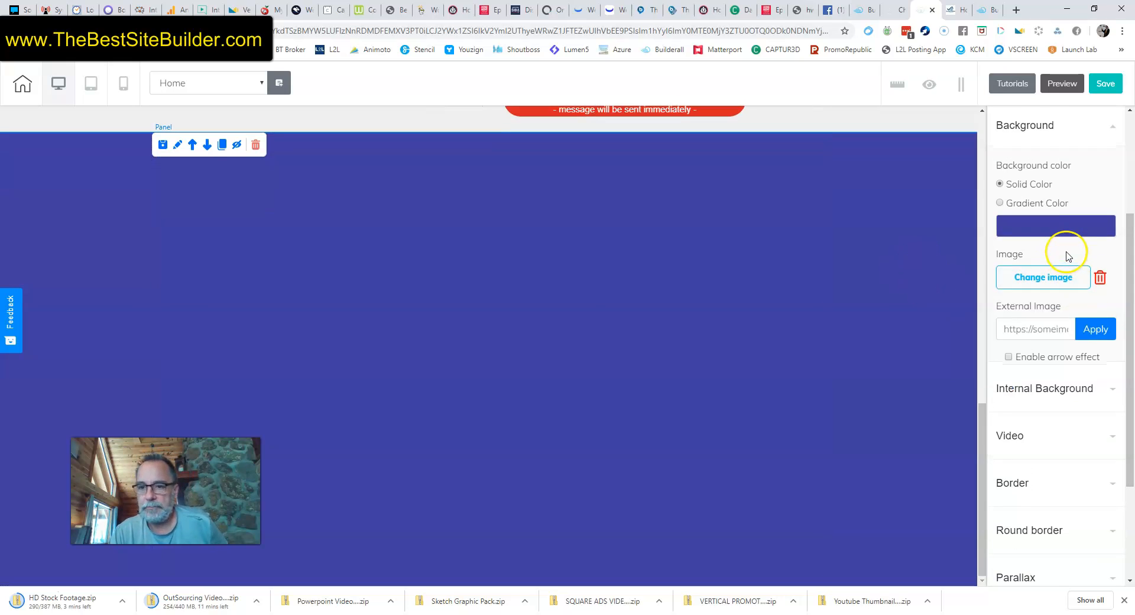
scroll(1066, 255, up, 2)
click(1025, 242)
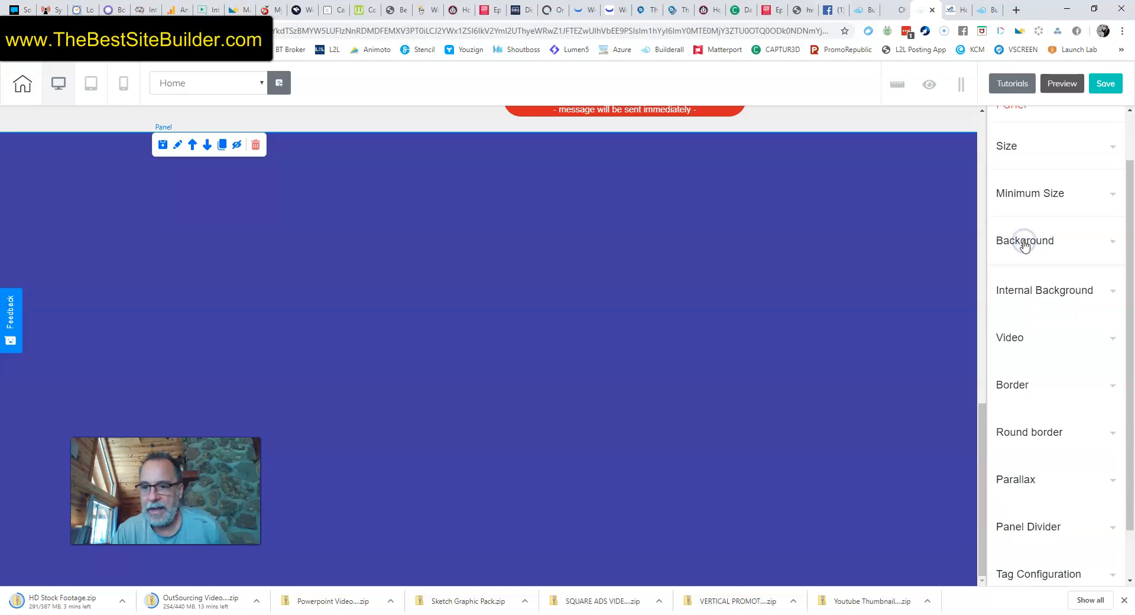
click(1024, 241)
- Open the image library for the panel's background and show the stock images in the Architecture category
scroll(1031, 330, down, 1)
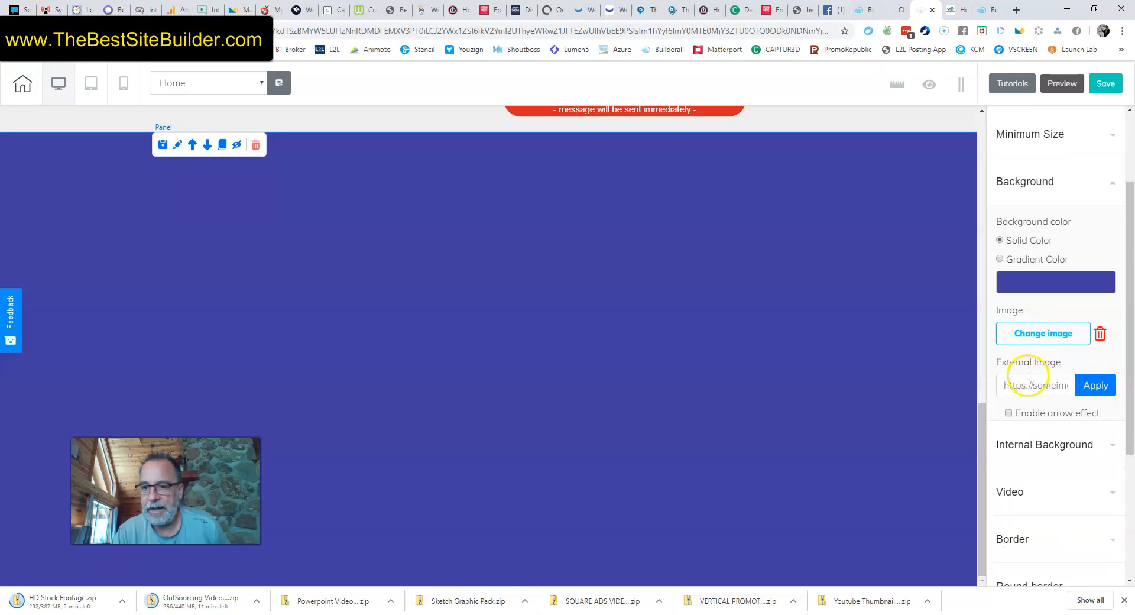
click(1029, 341)
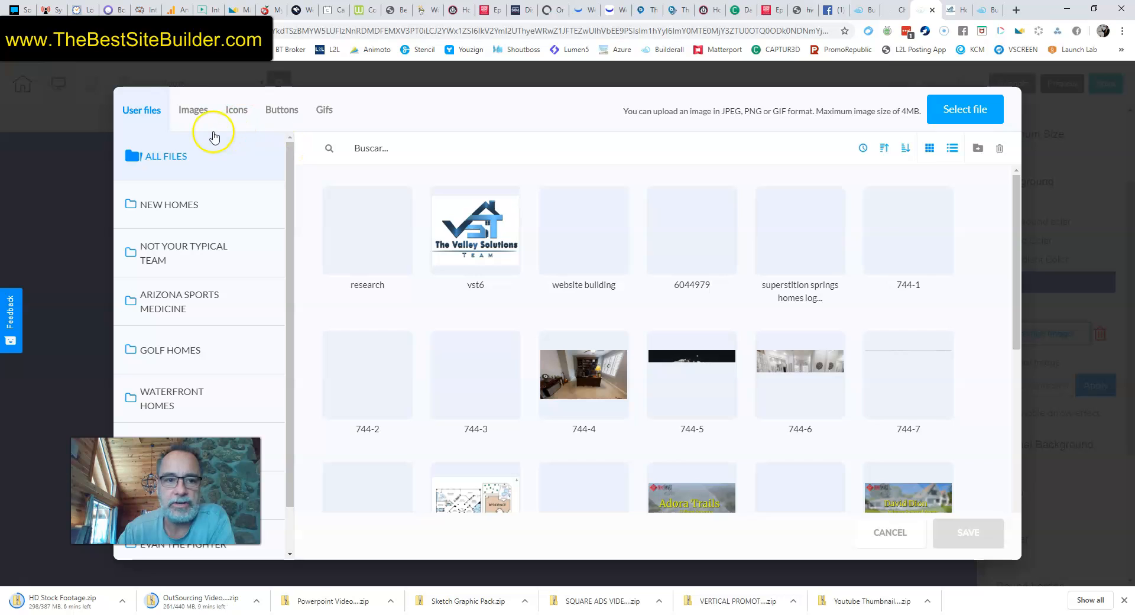
click(193, 111)
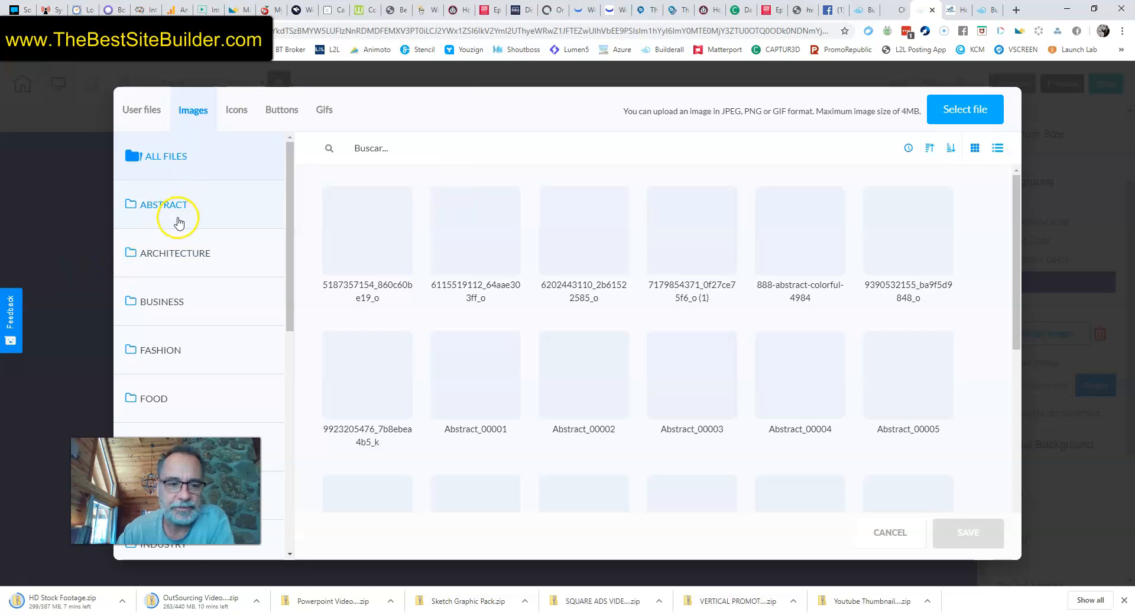
scroll(181, 214, down, 1)
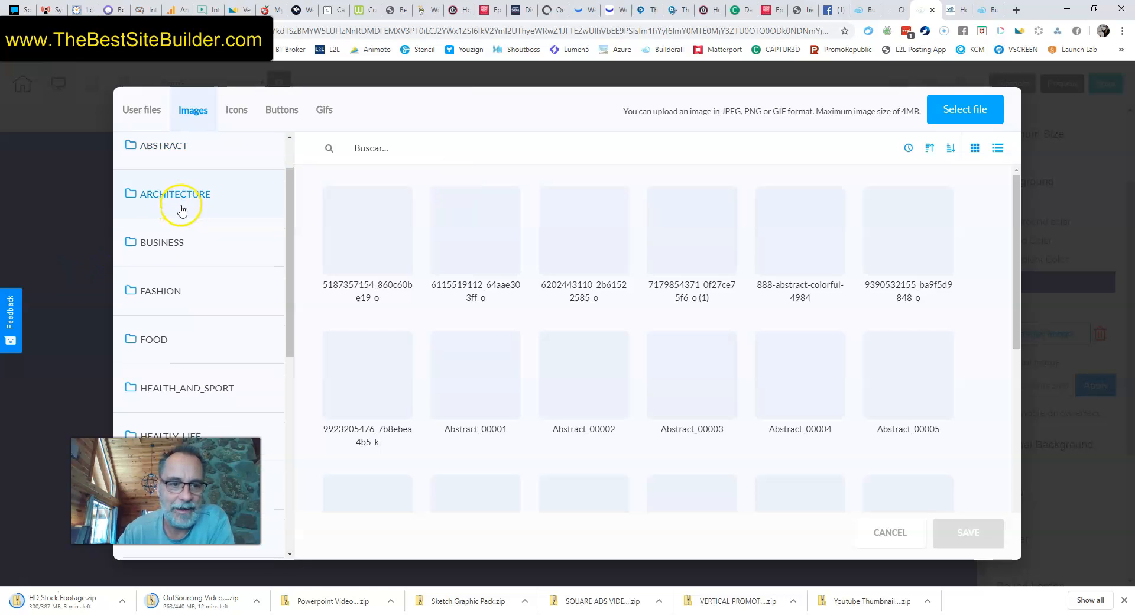
scroll(178, 205, down, 1)
scroll(172, 210, down, 7)
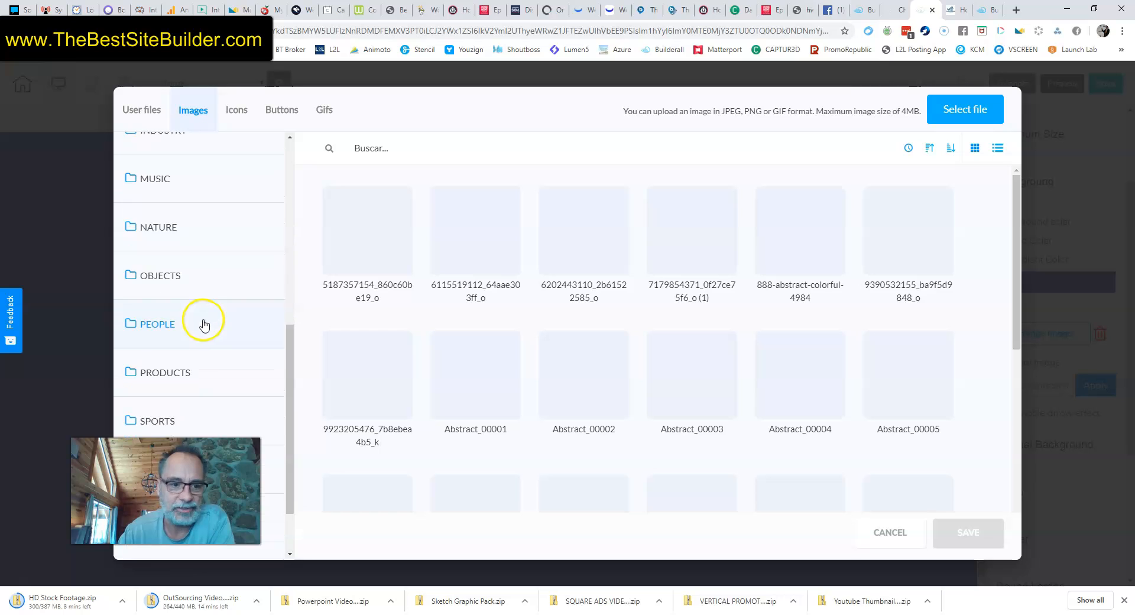
scroll(237, 331, up, 2)
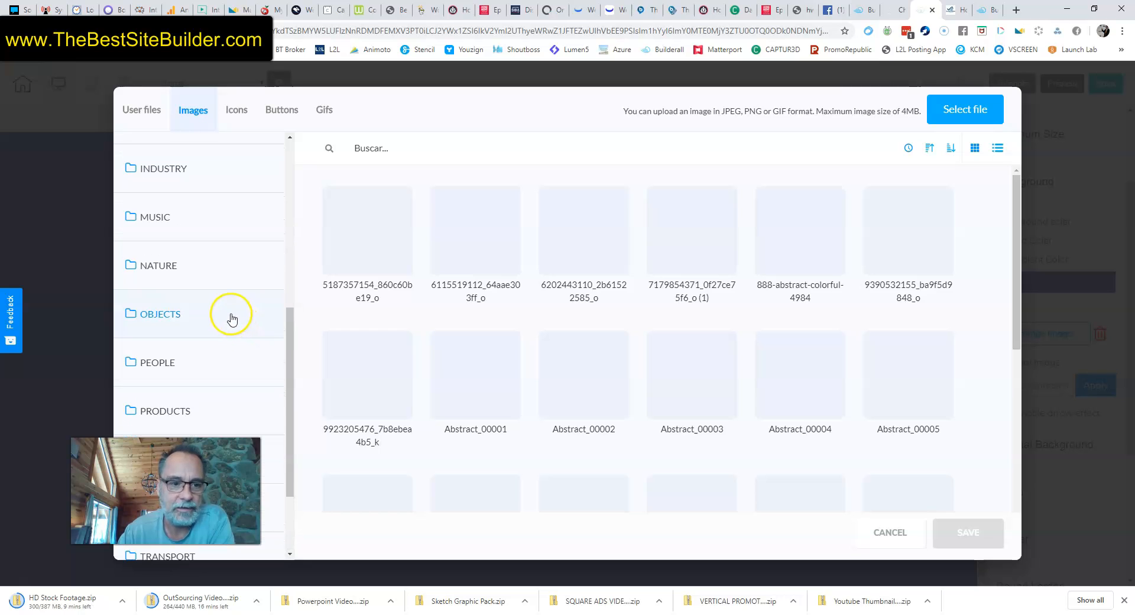
scroll(230, 326, up, 6)
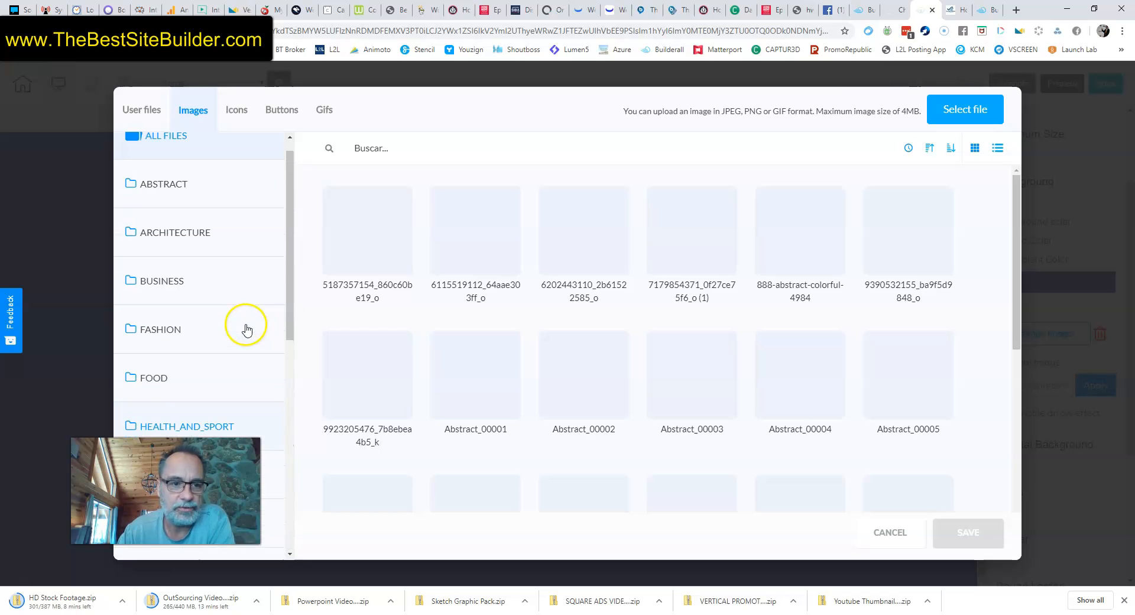
click(165, 234)
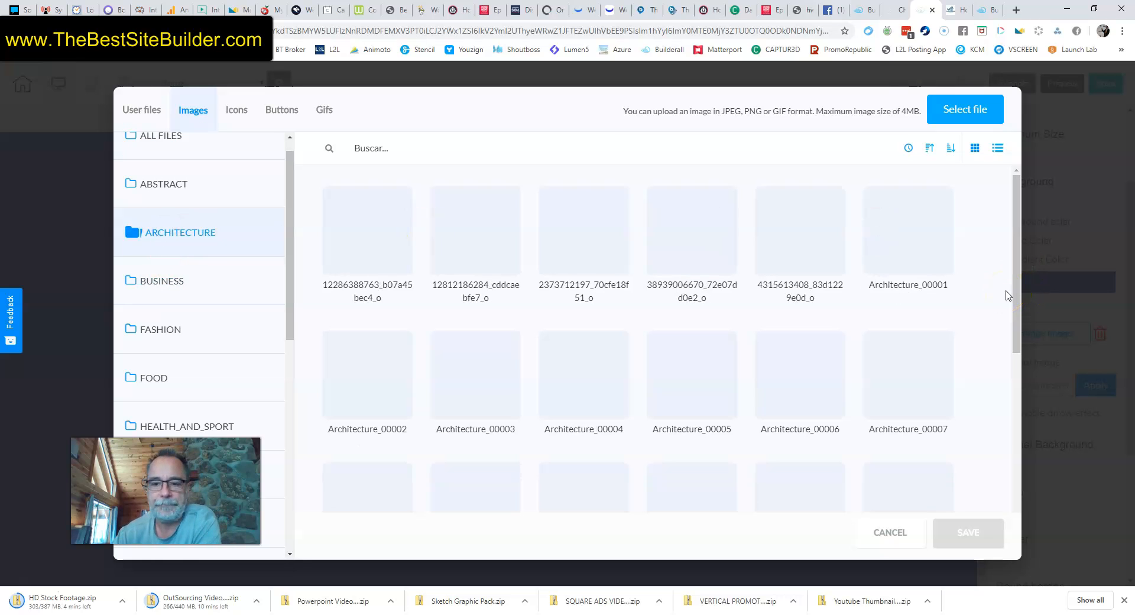
- Browse the Architecture stock images and apply Architecture_00002 as the panel's background image
drag(1016, 276, 1027, 515)
scroll(994, 397, down, 6)
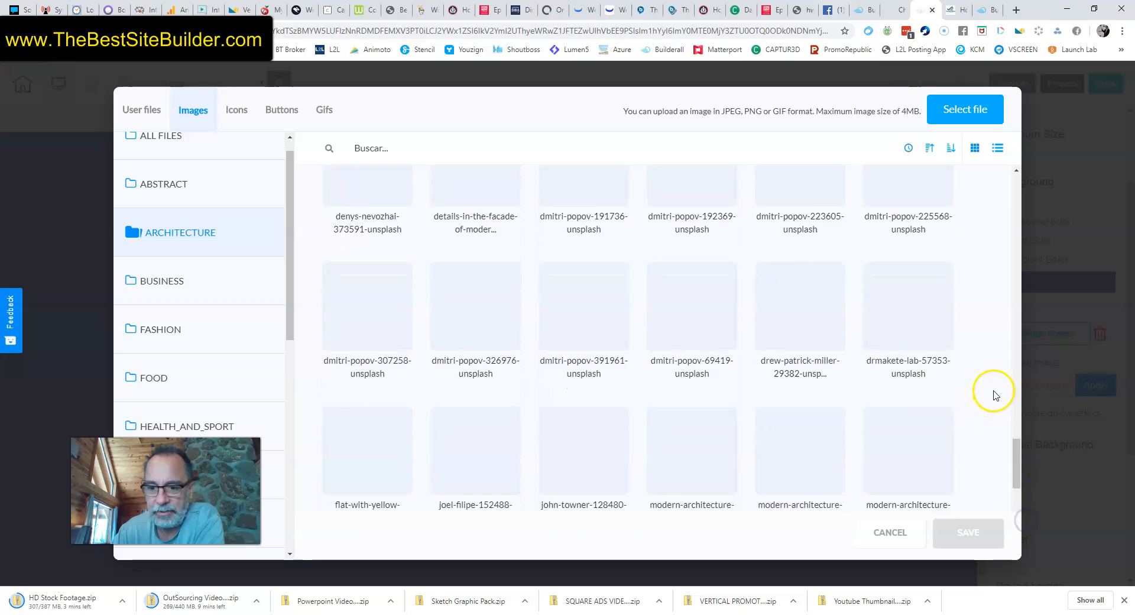
scroll(983, 418, down, 5)
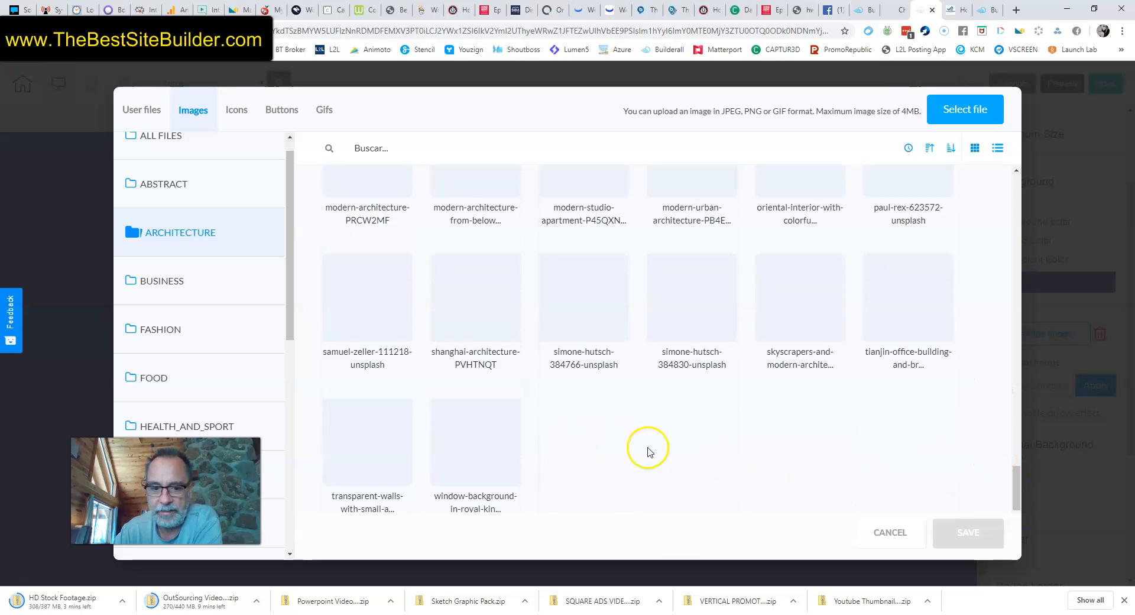
scroll(1011, 470, up, 4)
drag(1020, 463, 1012, 157)
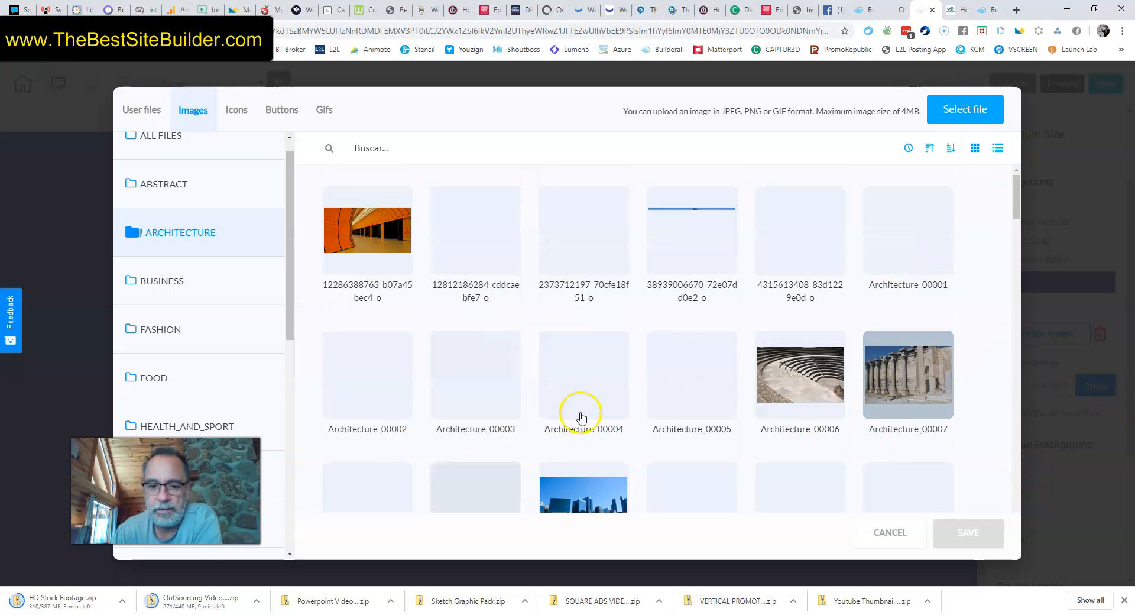
scroll(571, 418, down, 2)
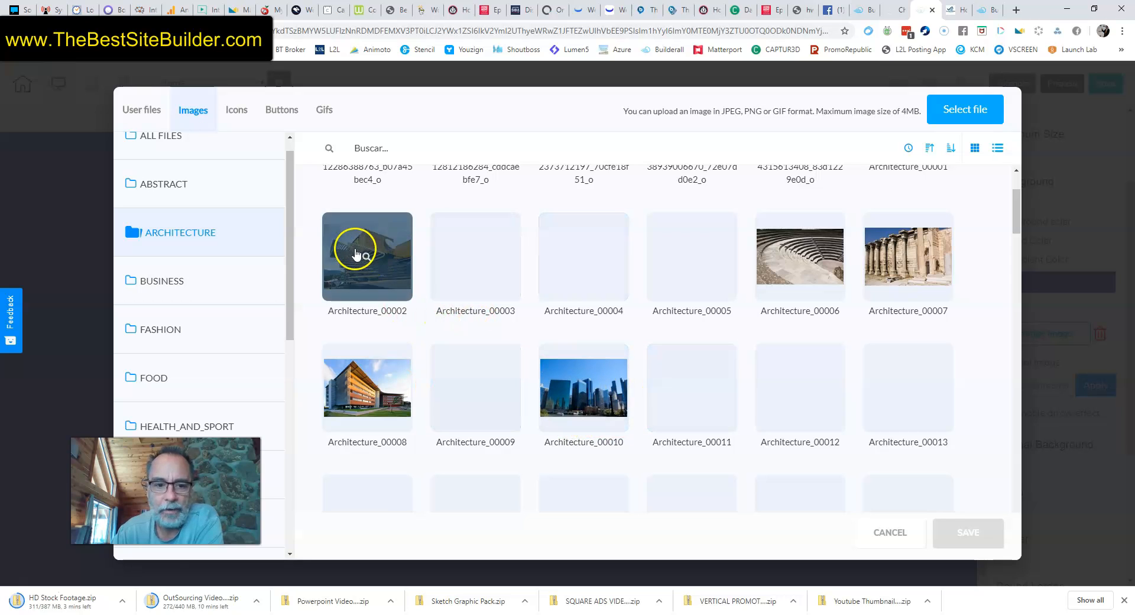
click(388, 240)
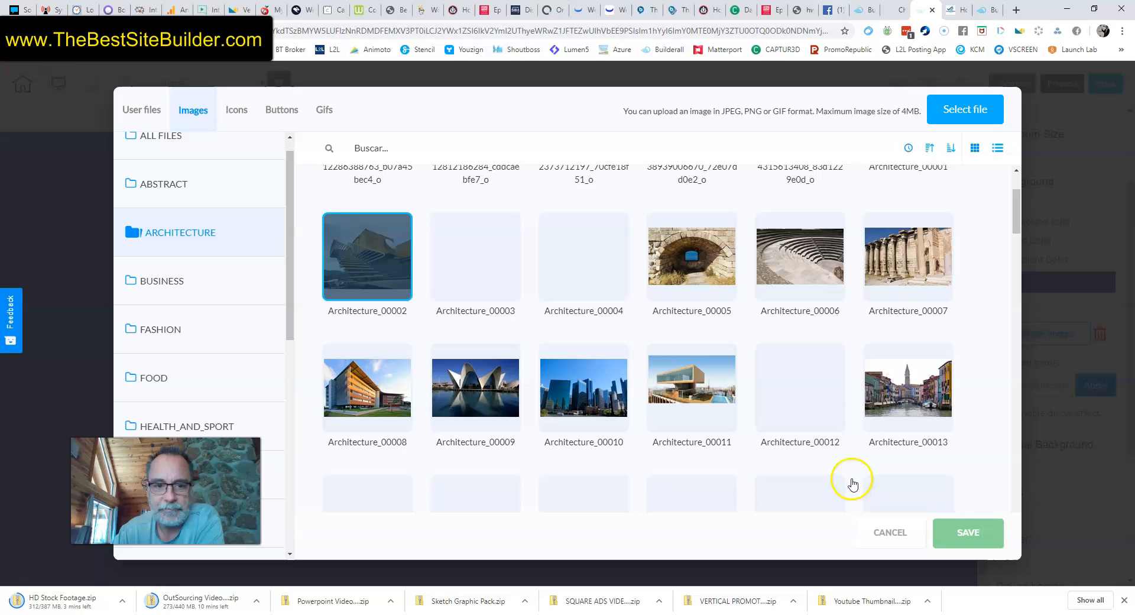
click(972, 532)
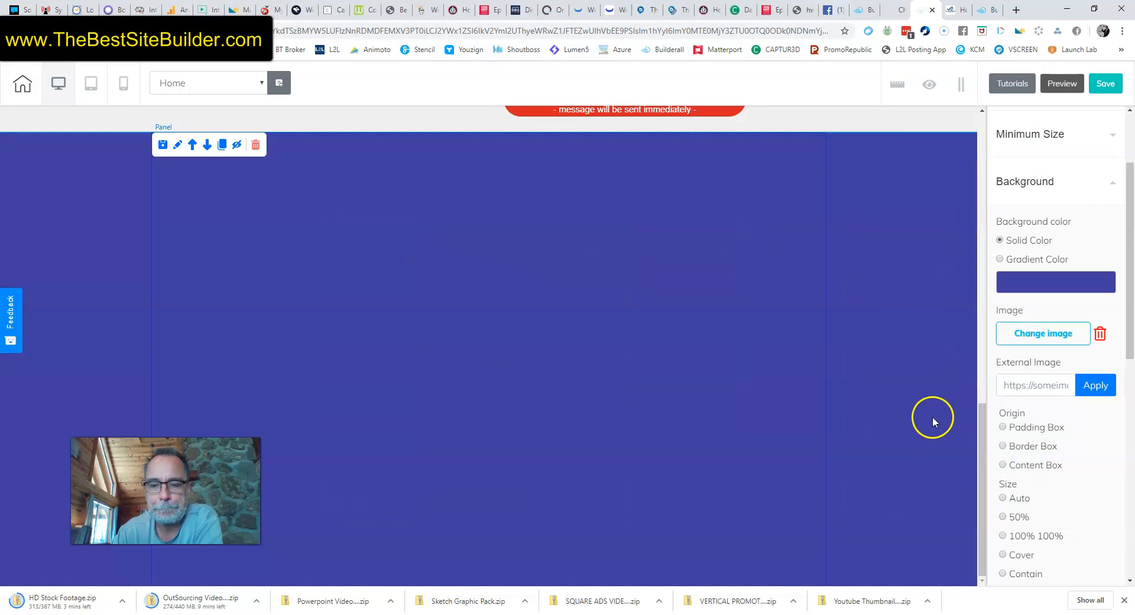
- Review the background's origin, size and repeat options, and try Gradient Color before returning to Solid Color
scroll(1017, 387, down, 1)
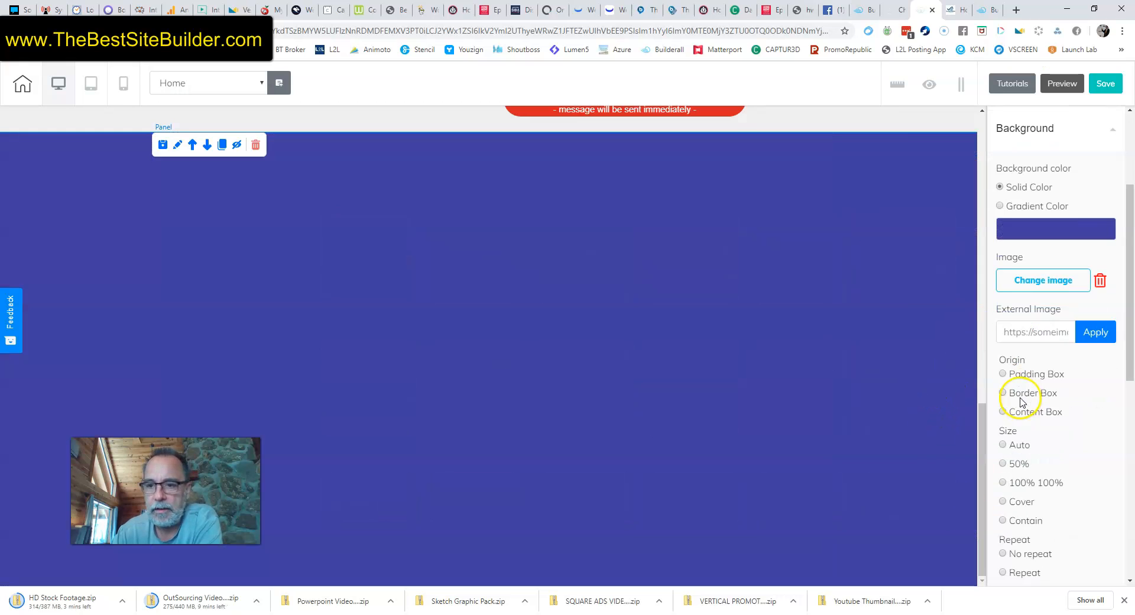
scroll(1057, 370, up, 2)
scroll(1058, 370, down, 4)
scroll(1057, 370, up, 2)
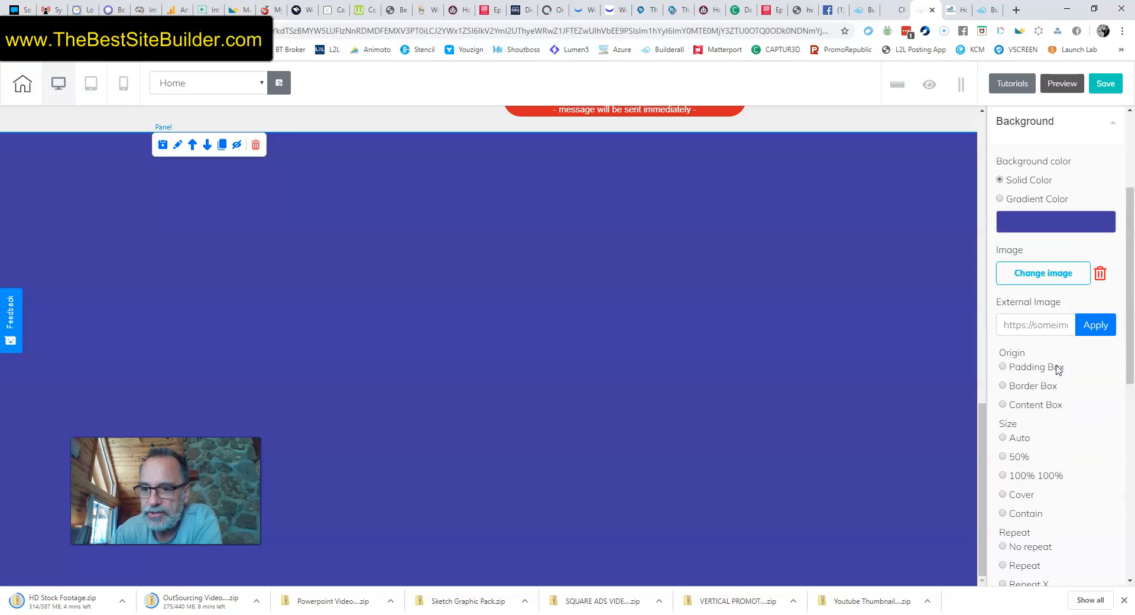
scroll(1009, 343, up, 3)
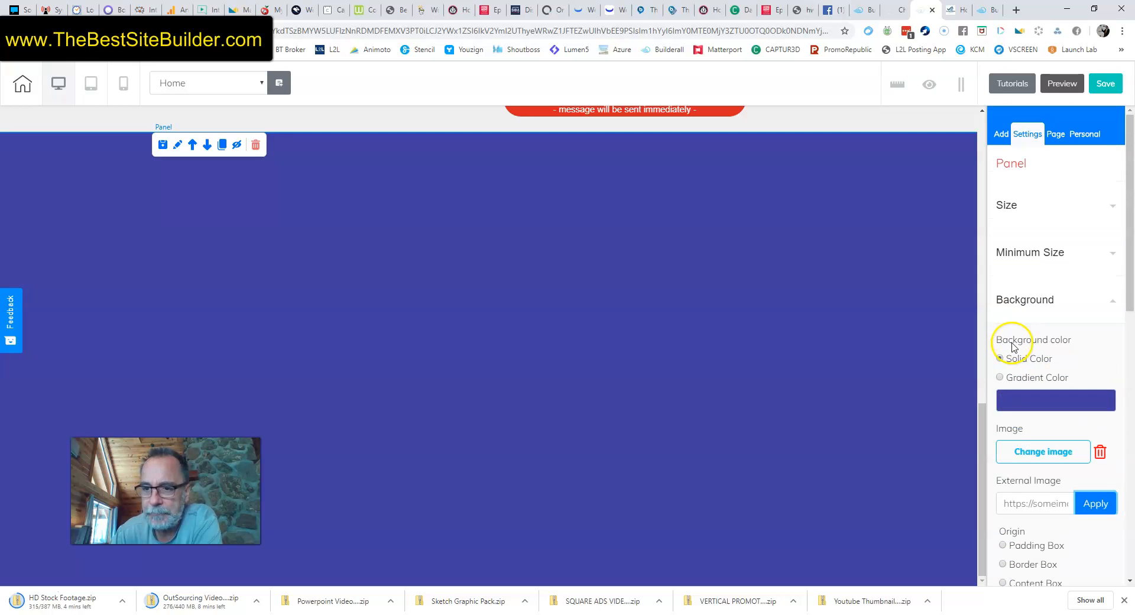
click(1000, 377)
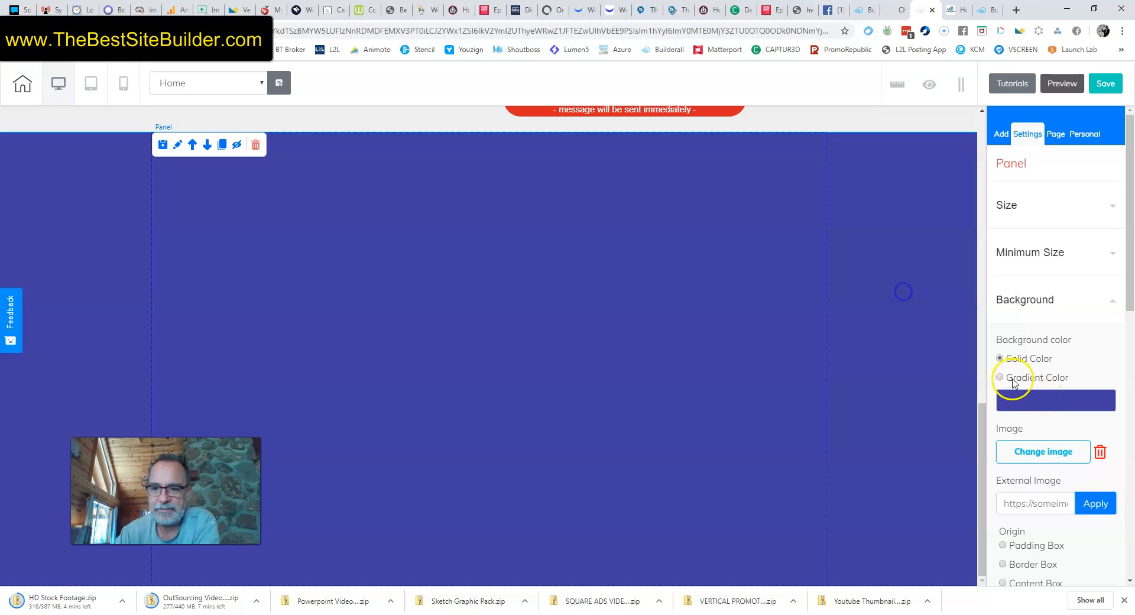
click(1000, 359)
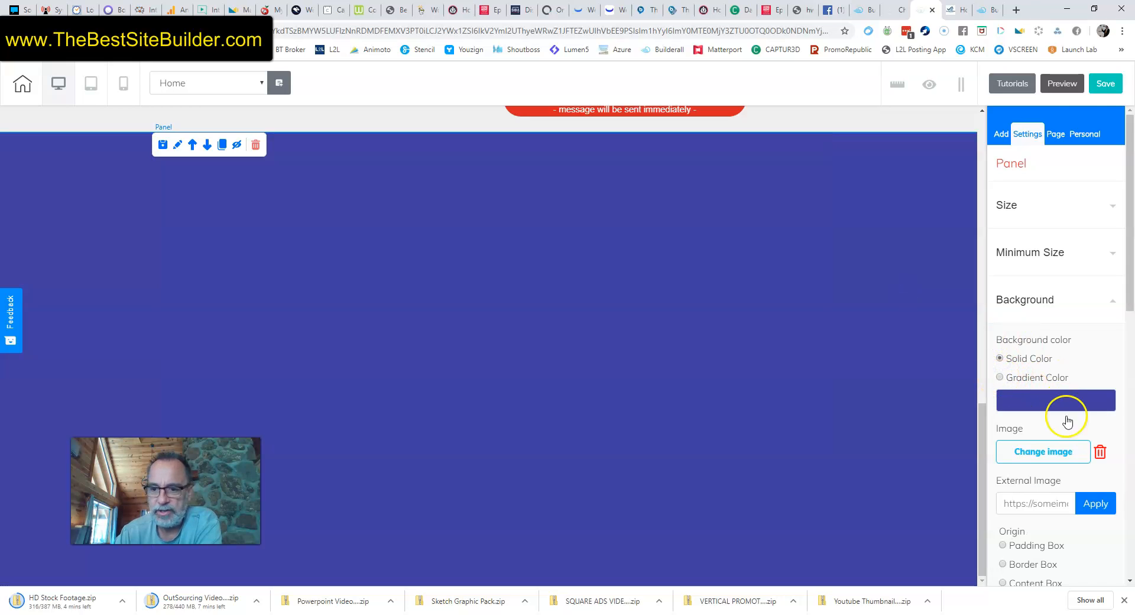
- Apply the Superstition Springs homes logo from the user files as the panel's background image
scroll(1064, 423, down, 2)
click(1032, 333)
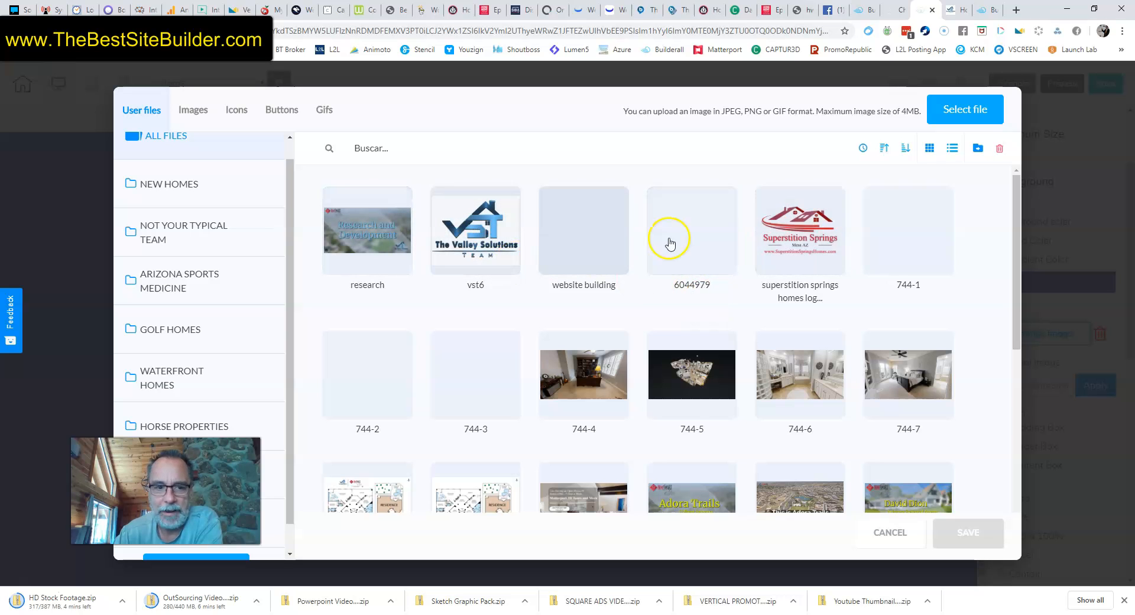
click(786, 204)
click(985, 538)
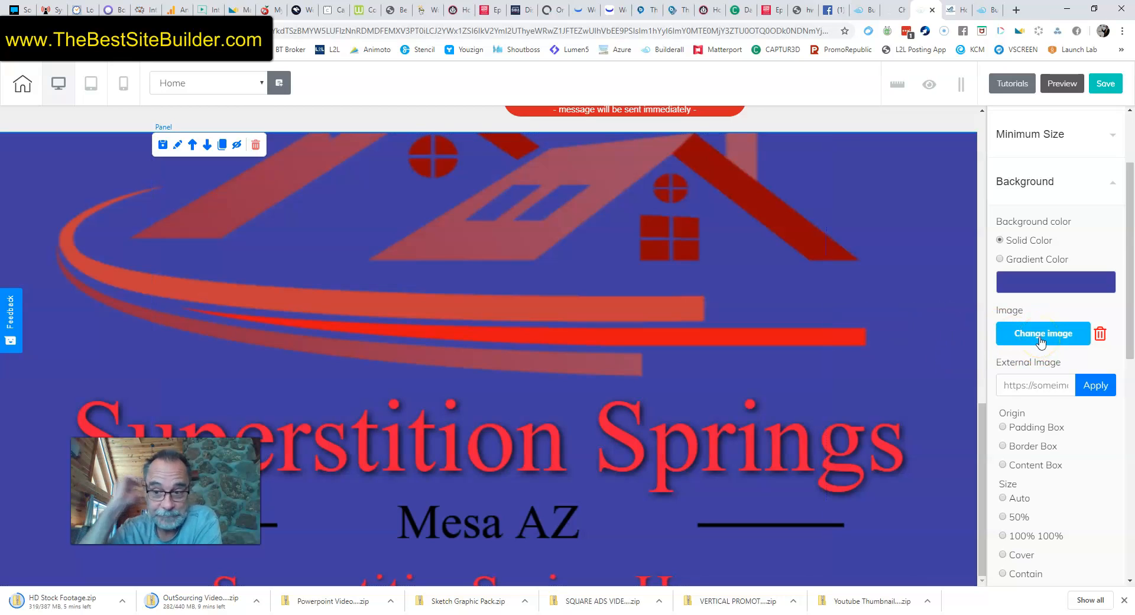
scroll(1094, 385, down, 2)
scroll(1047, 294, up, 3)
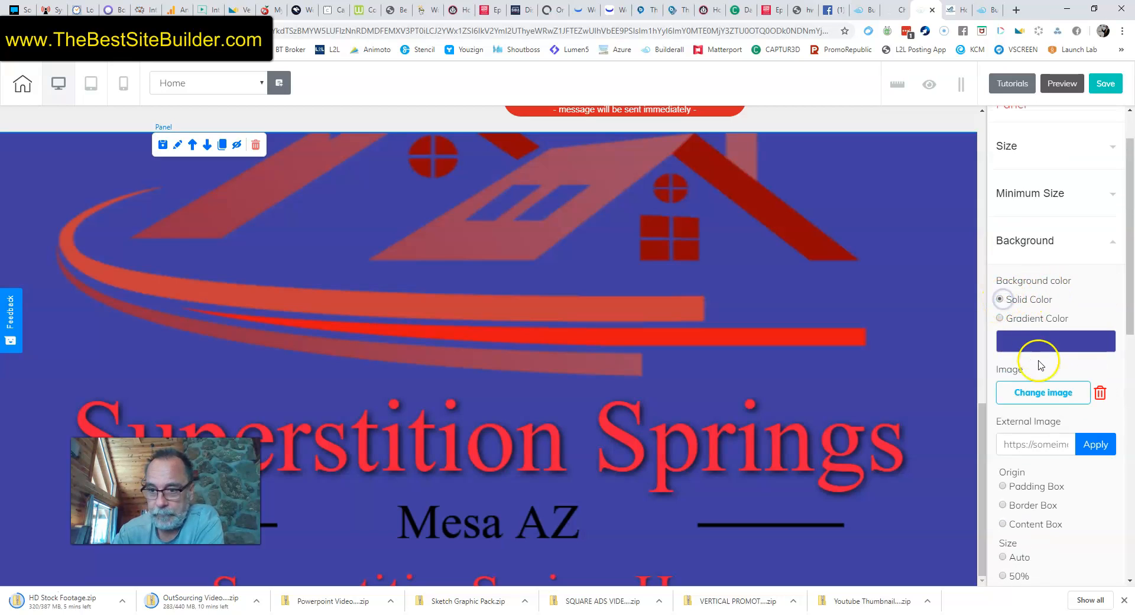
click(1045, 393)
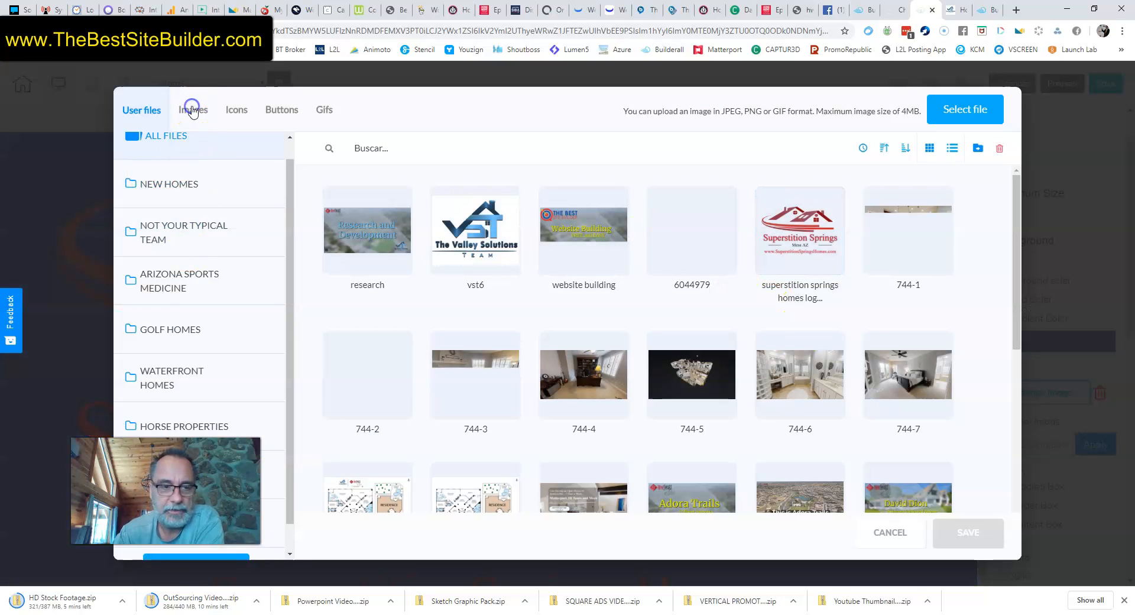
click(192, 111)
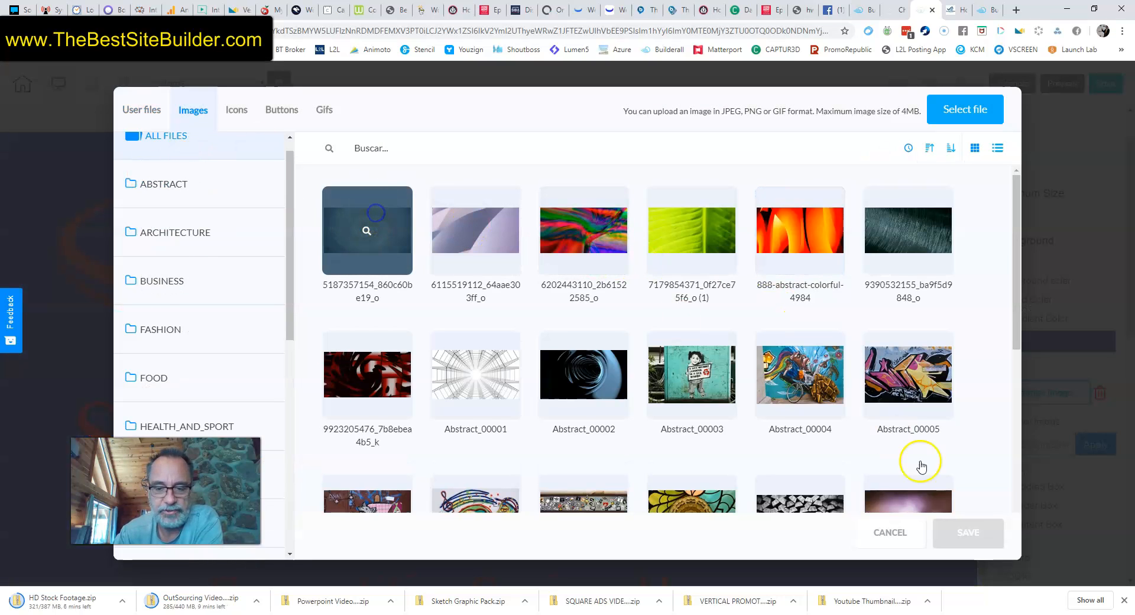
click(969, 533)
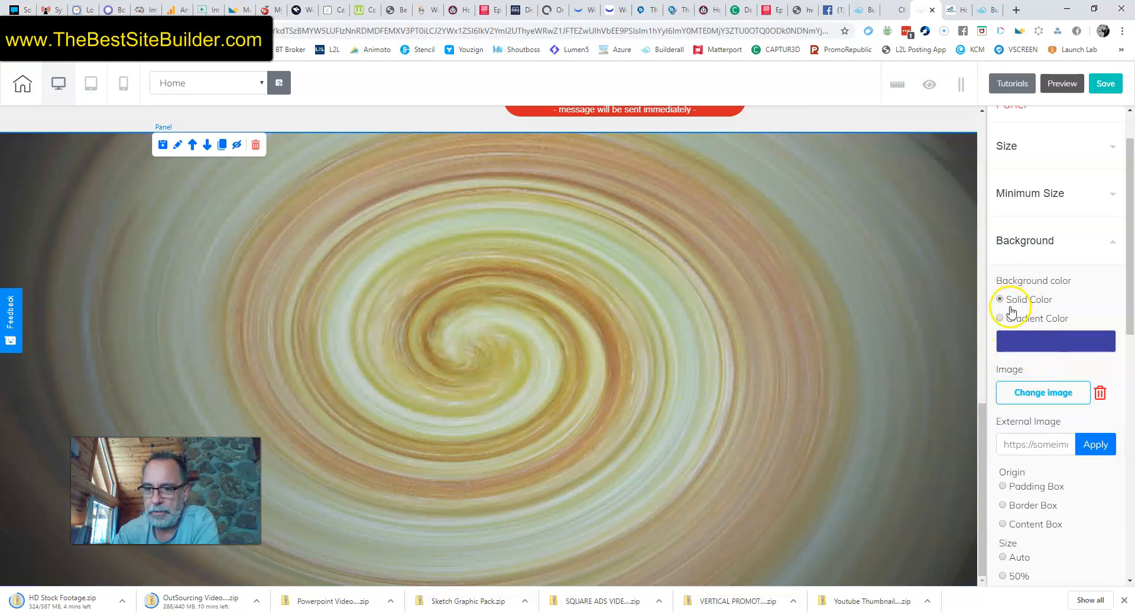
- Change the panel's background image to Architecture_00002 from the Architecture stock images
scroll(1002, 307, down, 2)
scroll(999, 311, up, 2)
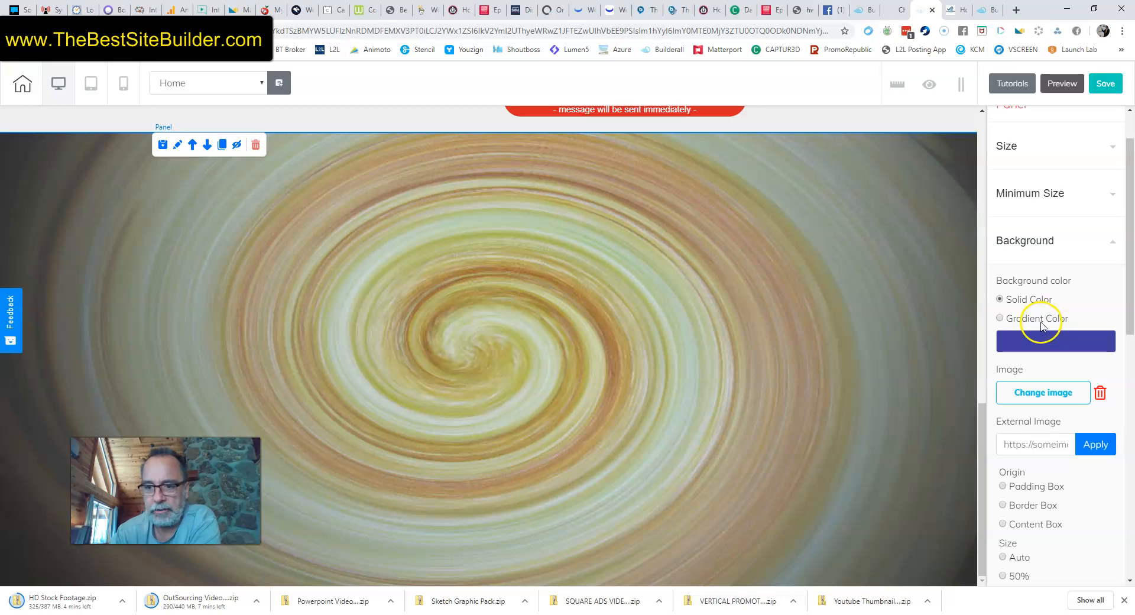
scroll(1040, 325, down, 1)
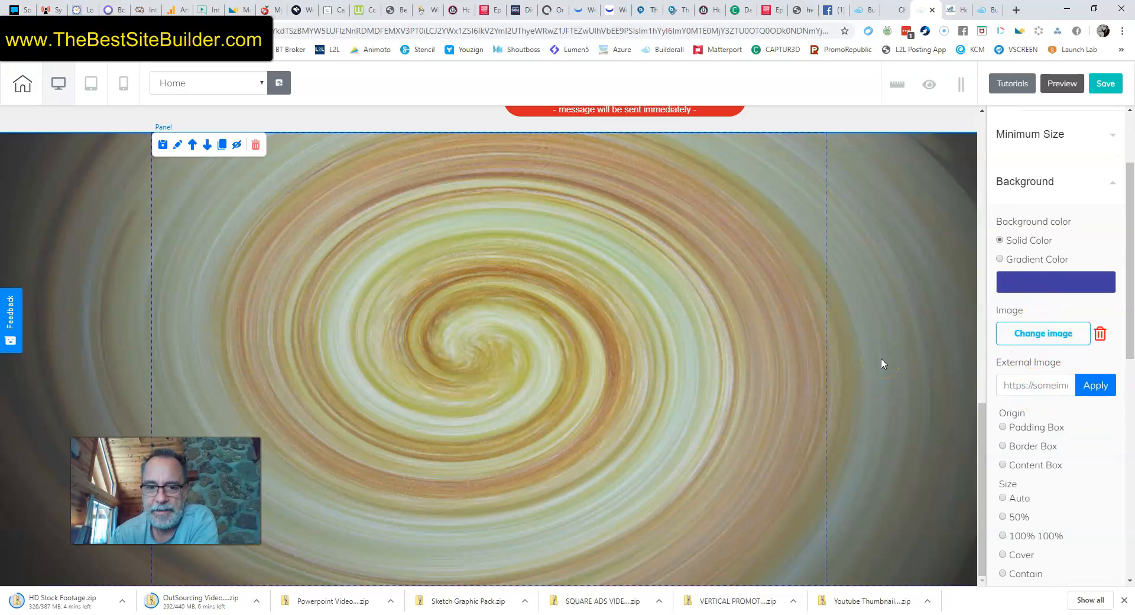
click(1040, 335)
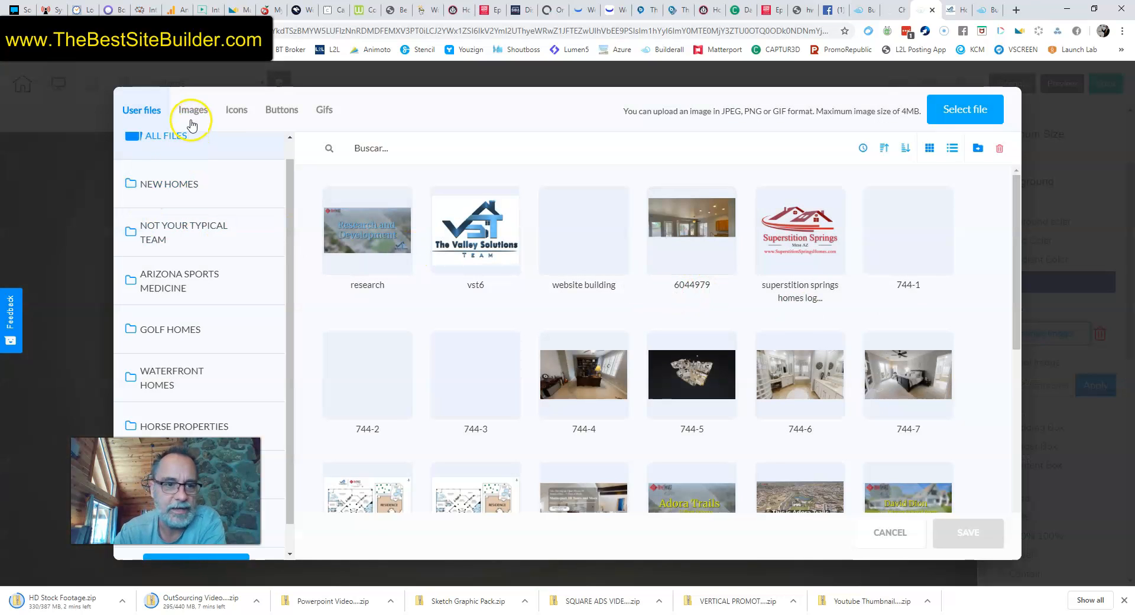
click(191, 116)
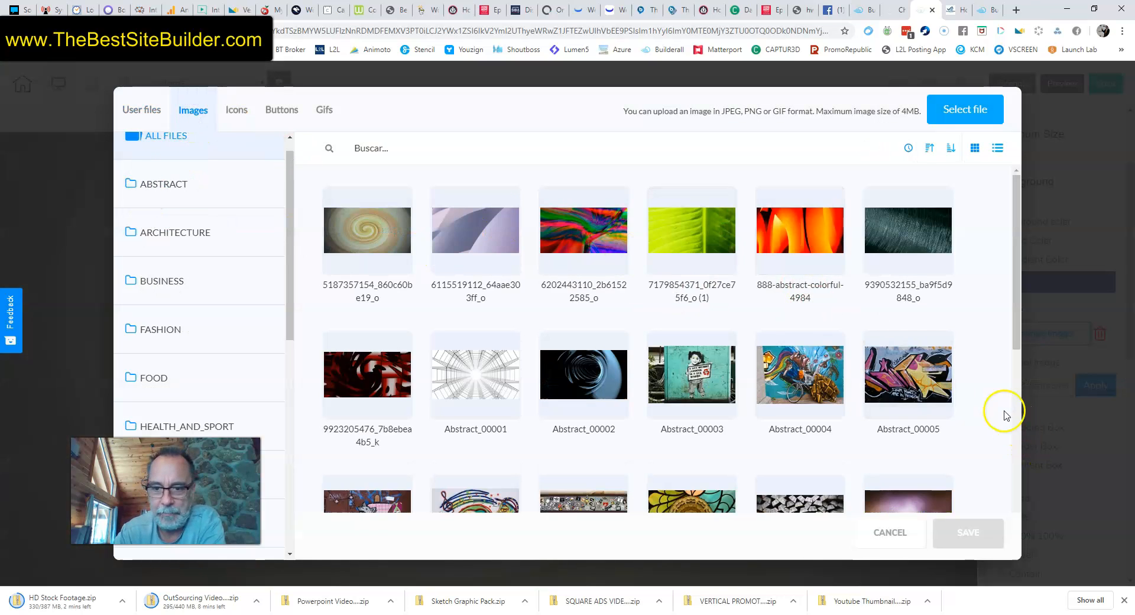
scroll(584, 355, down, 1)
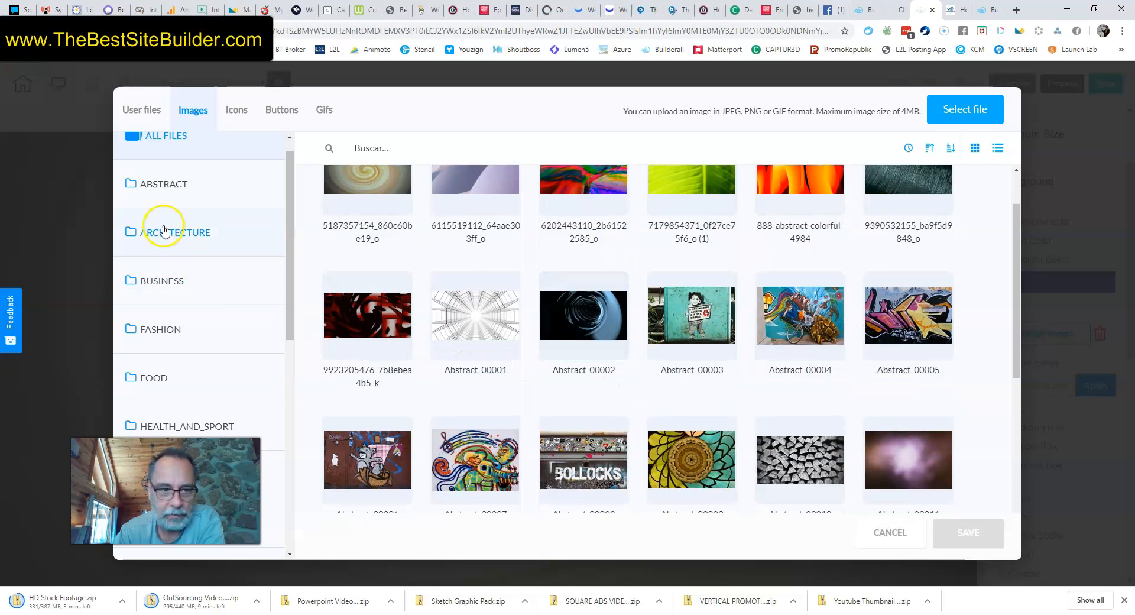
click(168, 231)
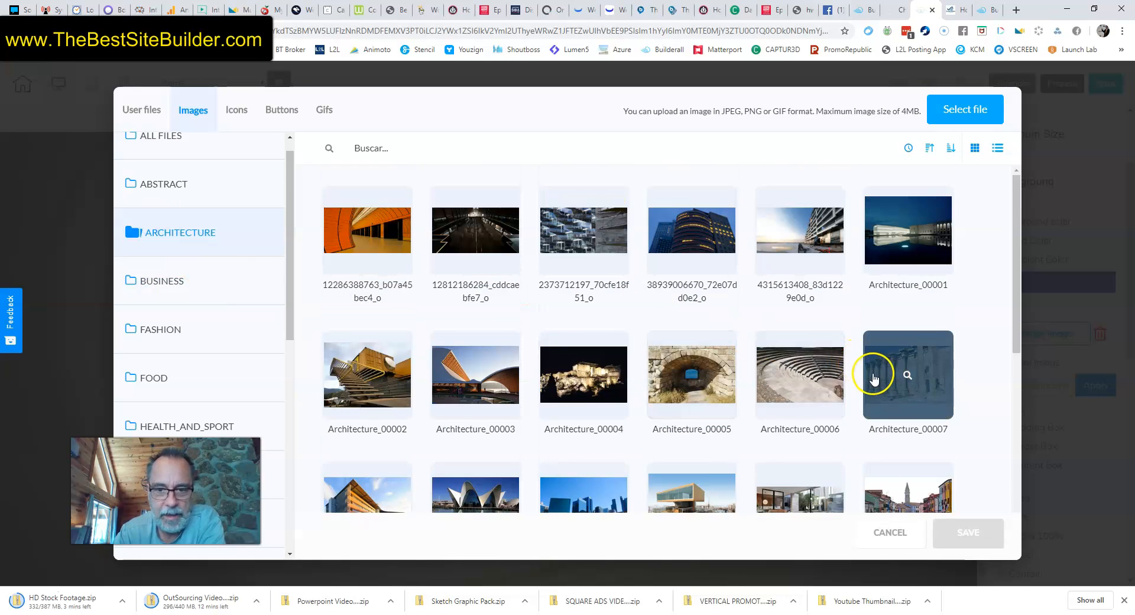
scroll(851, 376, down, 2)
click(371, 238)
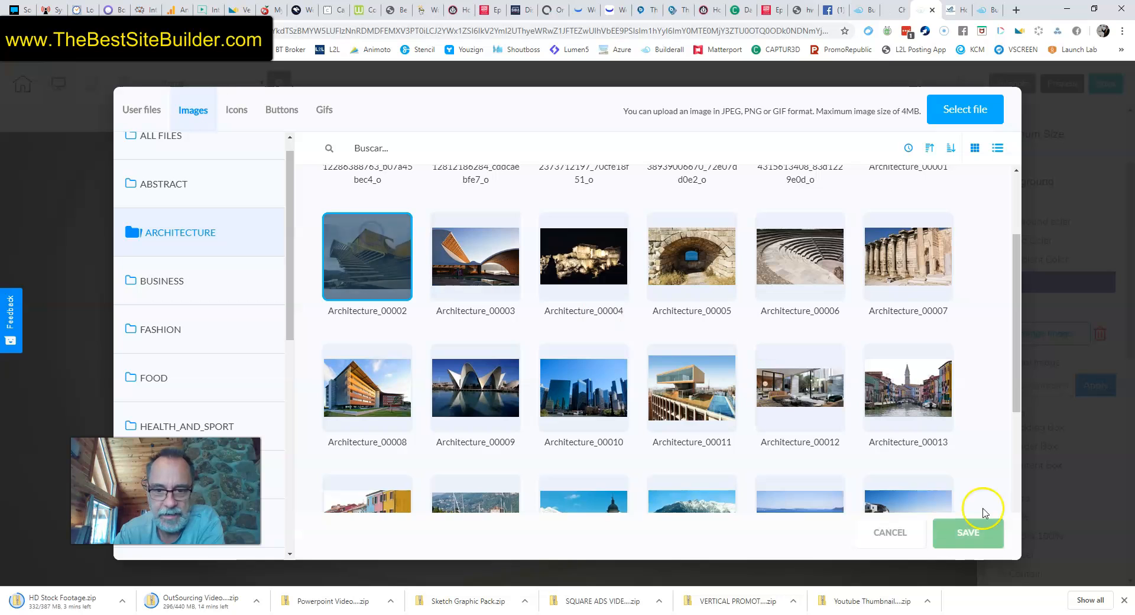
click(983, 539)
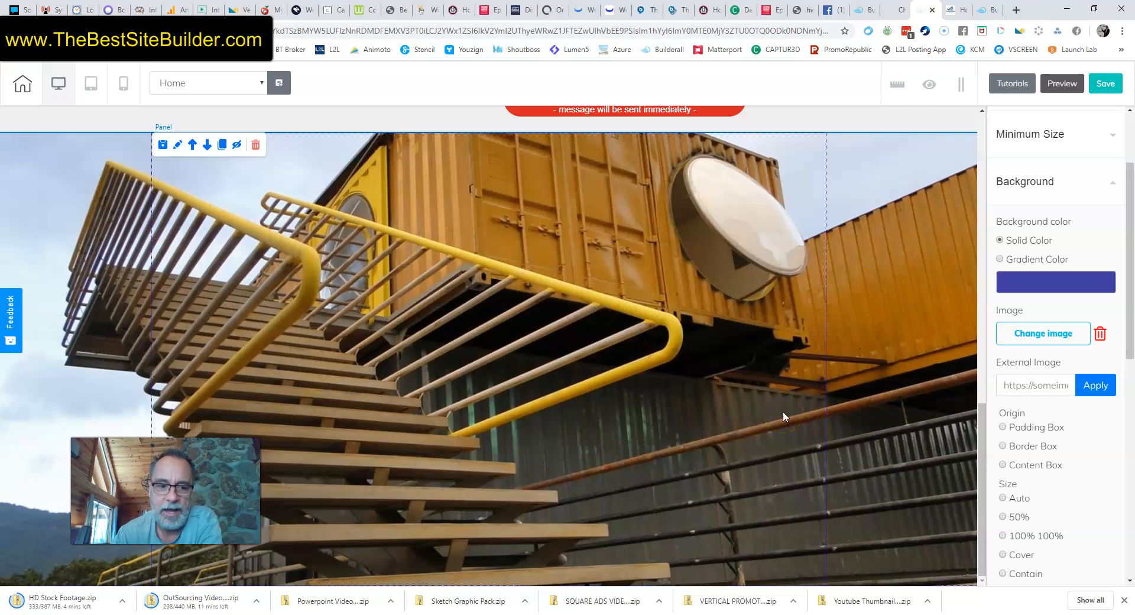
- Examine the panel's background image beneath the contact form and collapse the Background settings
scroll(914, 414, up, 5)
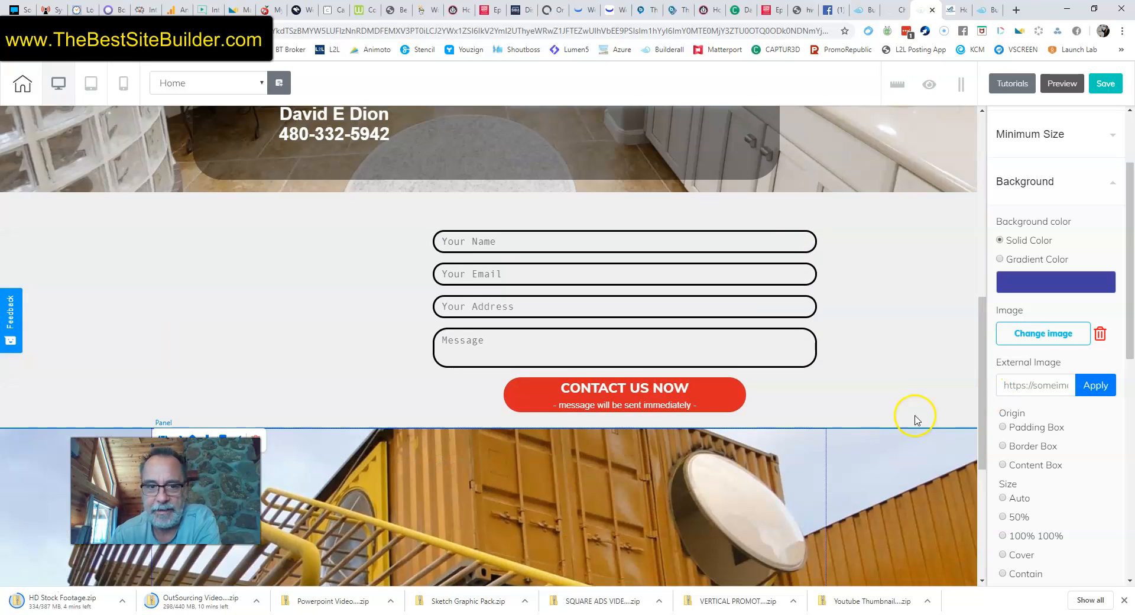
scroll(824, 371, down, 4)
scroll(900, 407, down, 1)
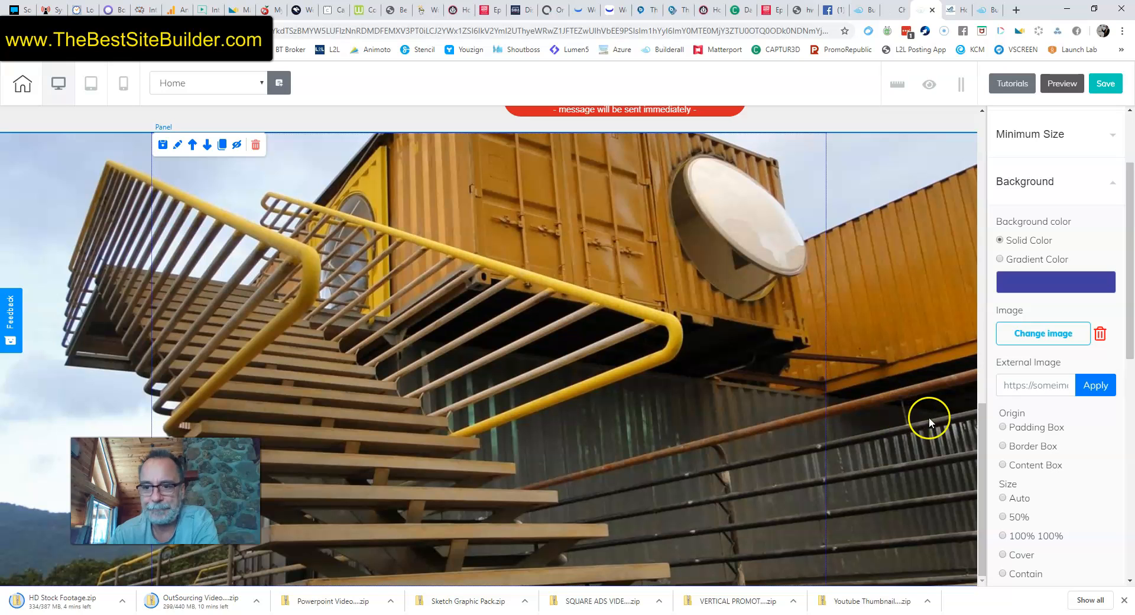
scroll(923, 445, up, 2)
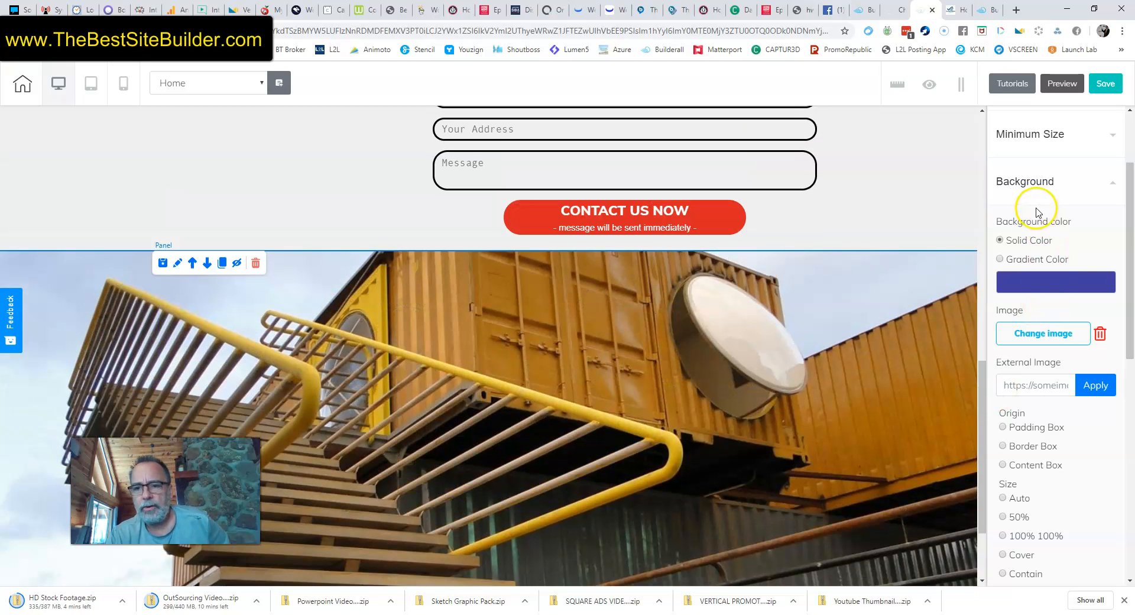
click(1028, 188)
scroll(899, 337, up, 1)
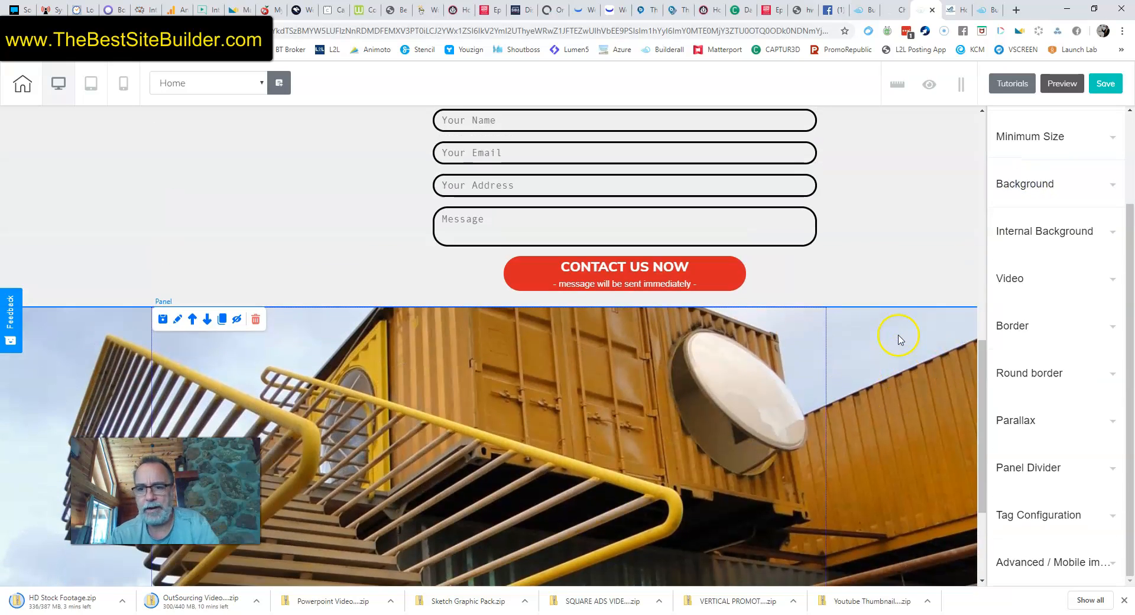
scroll(874, 265, down, 1)
scroll(875, 265, down, 2)
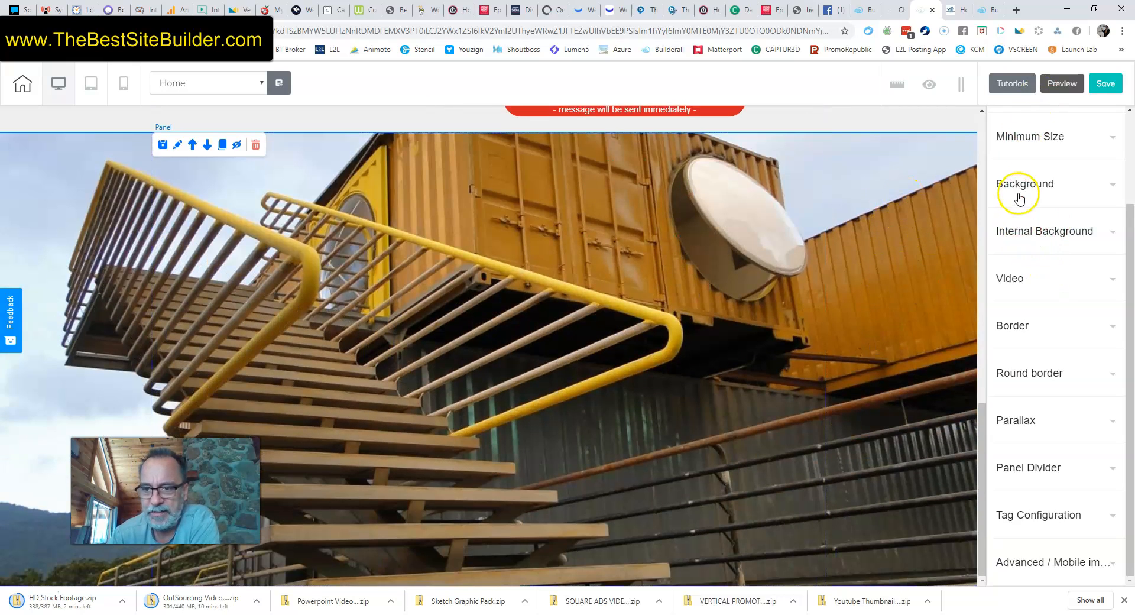
- Set the clouds video from the video library as the panel's background video
click(1007, 281)
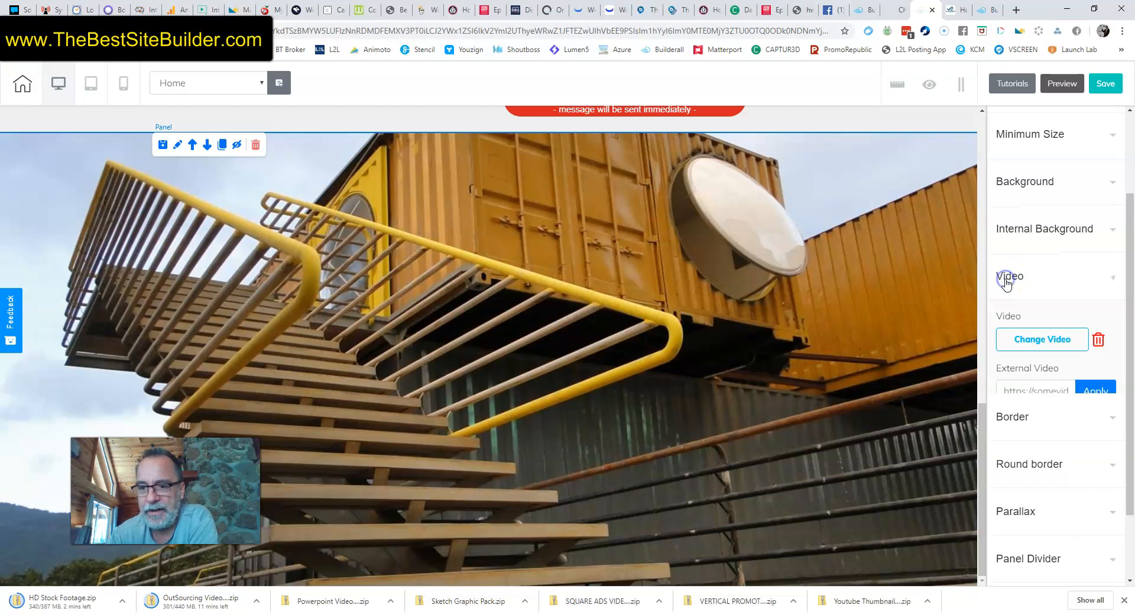
click(1041, 347)
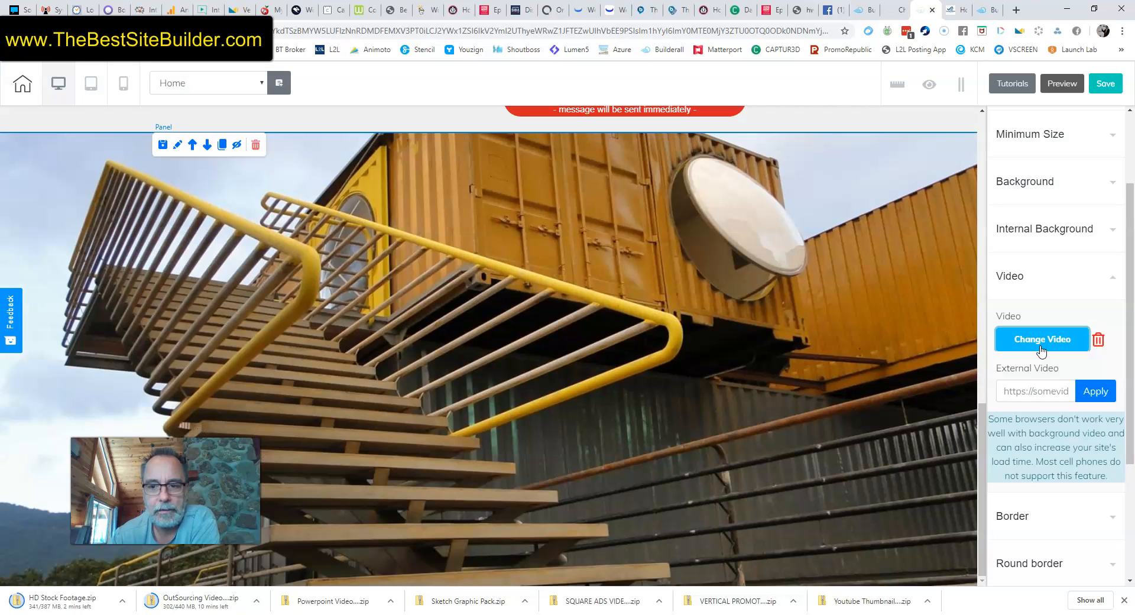
click(1041, 349)
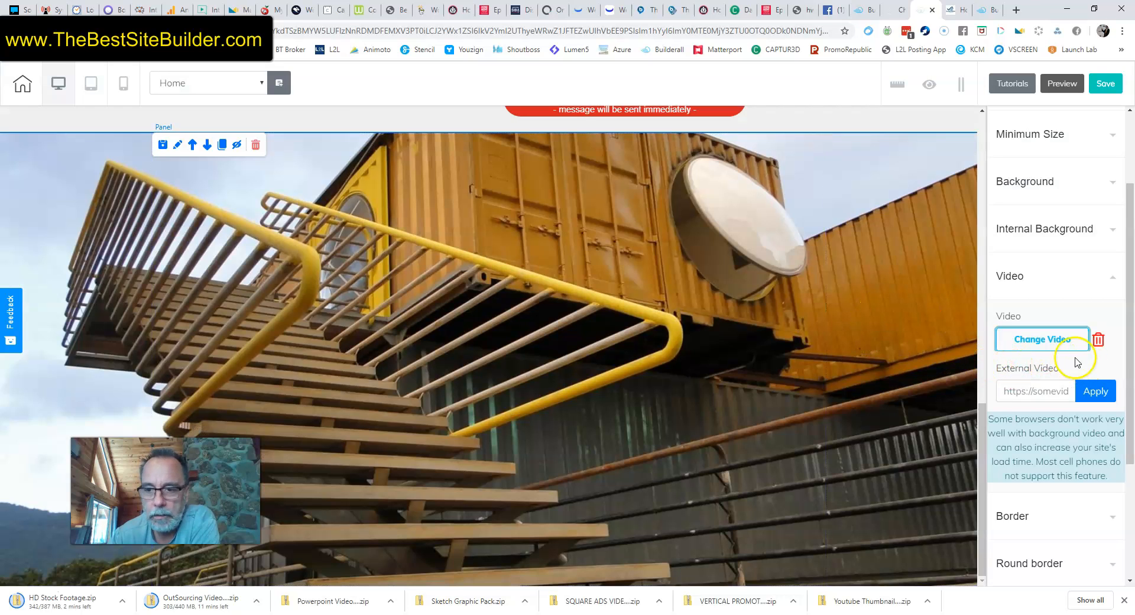
click(1034, 339)
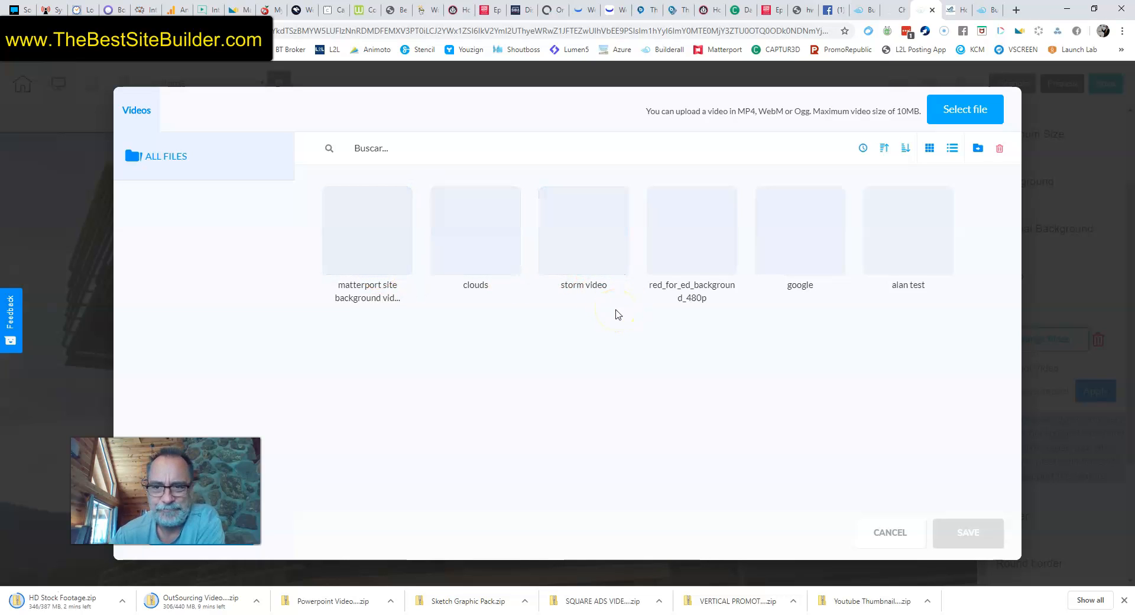
click(480, 260)
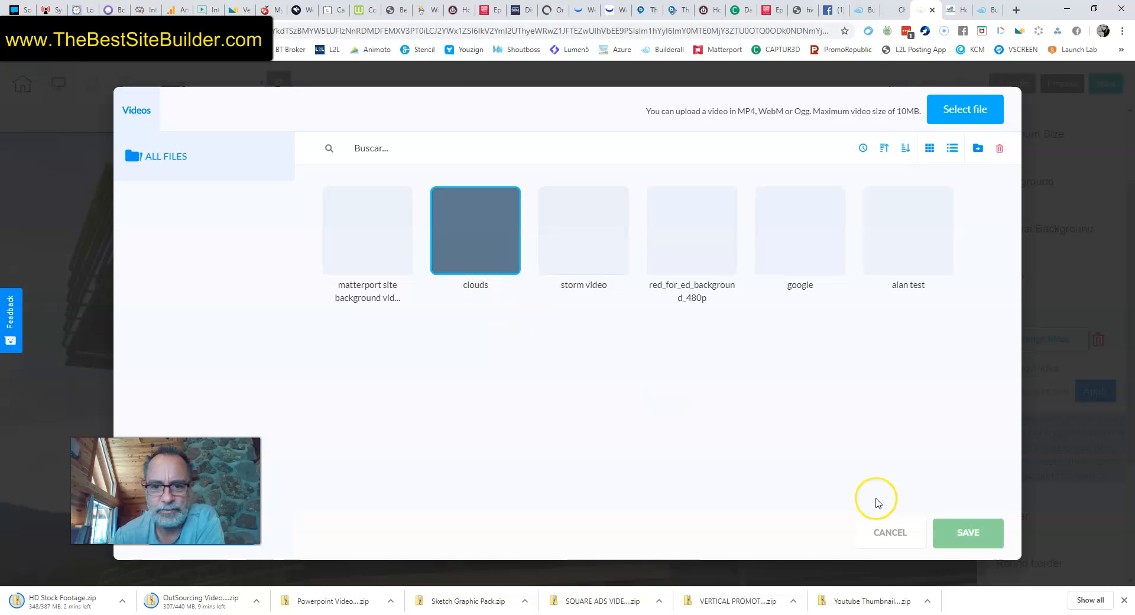
click(984, 535)
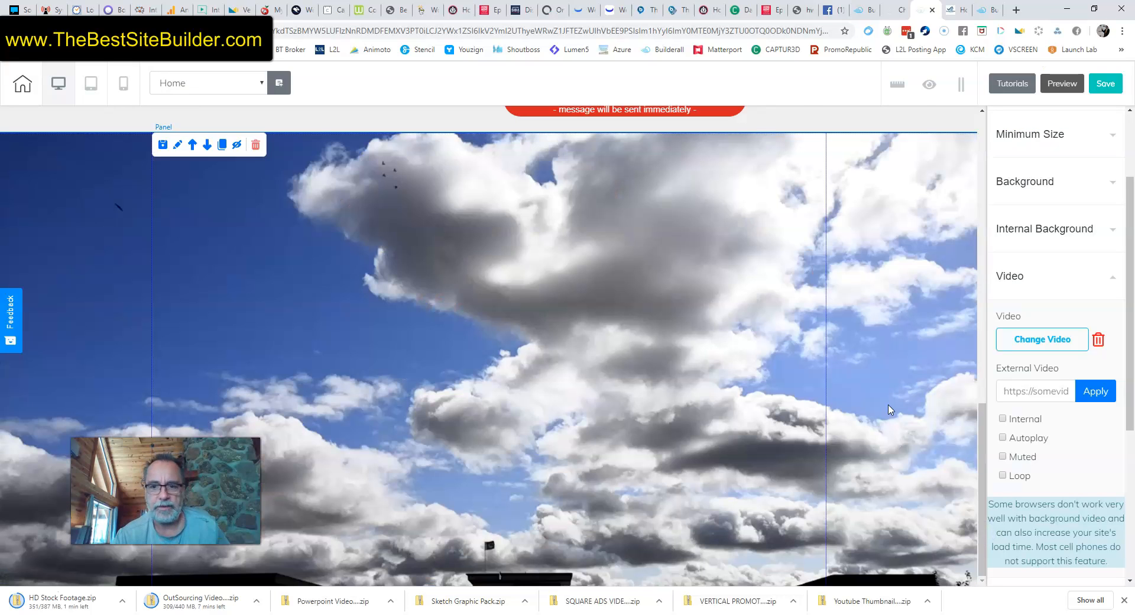
- Save the page and publish the site with the clouds background video
click(1113, 86)
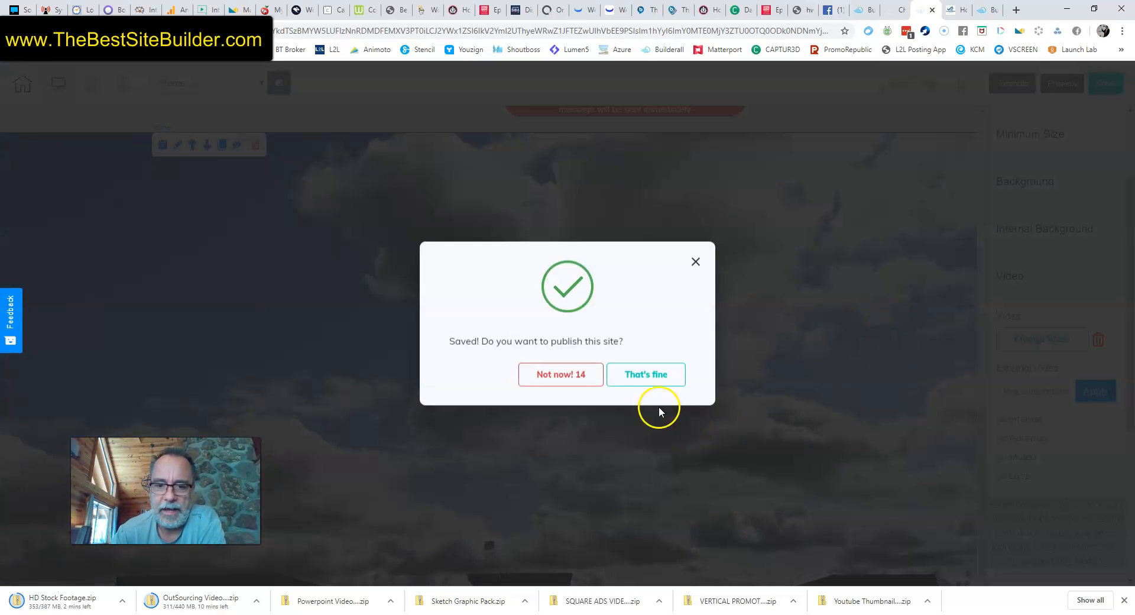
click(645, 377)
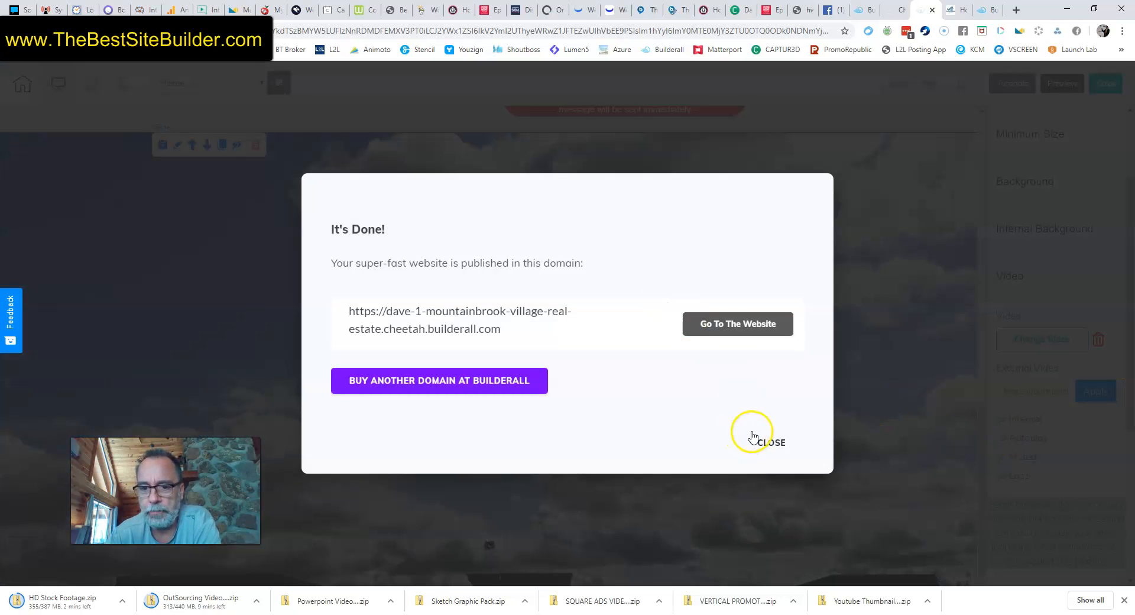
click(762, 444)
- Enable Autoplay for the panel's background video, and save and publish the site again
click(1003, 438)
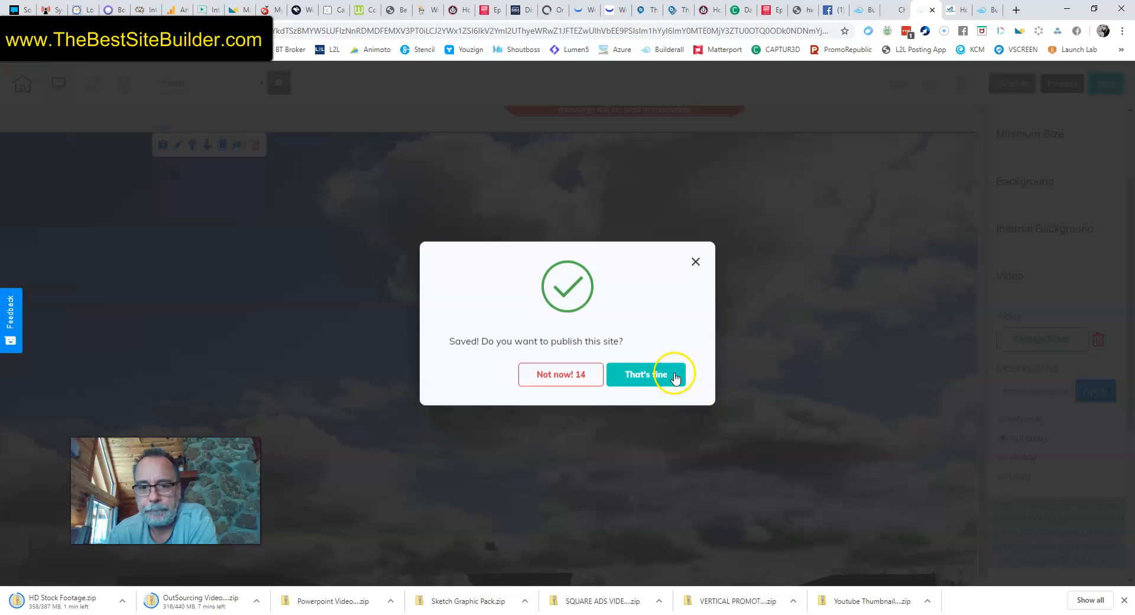
click(674, 375)
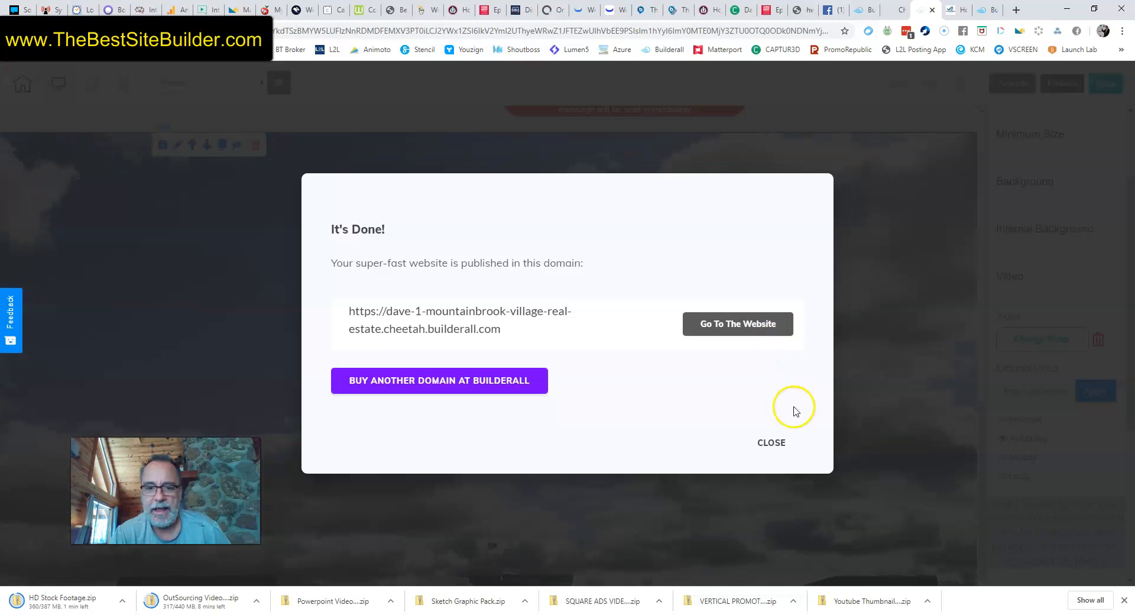
click(770, 447)
- Preview the page to check the clouds video beneath the contact form, and return to the editor
click(1065, 86)
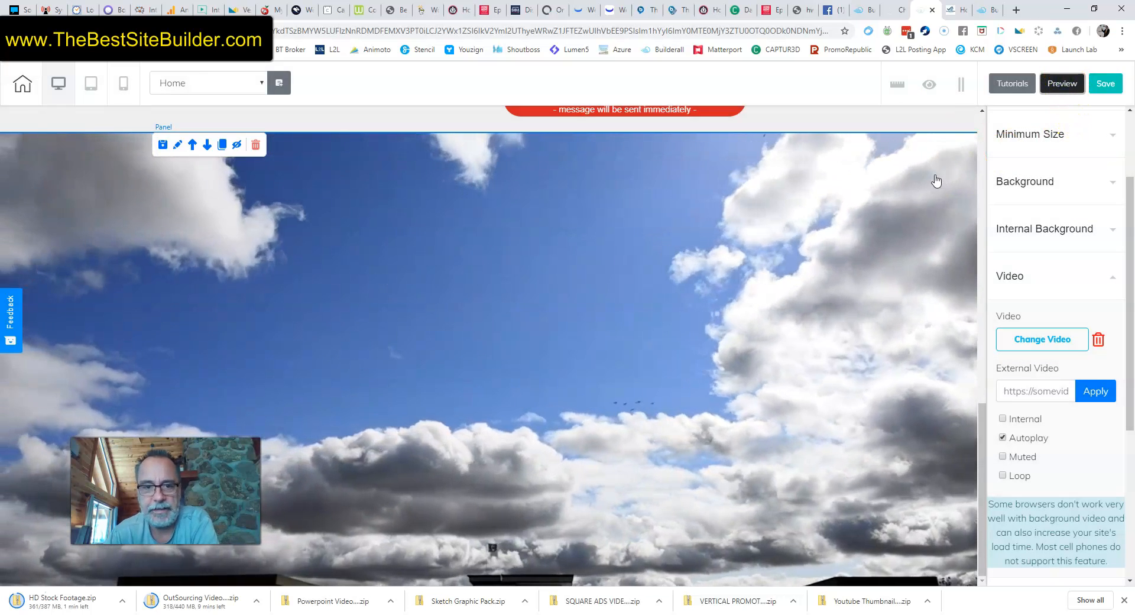
click(1067, 86)
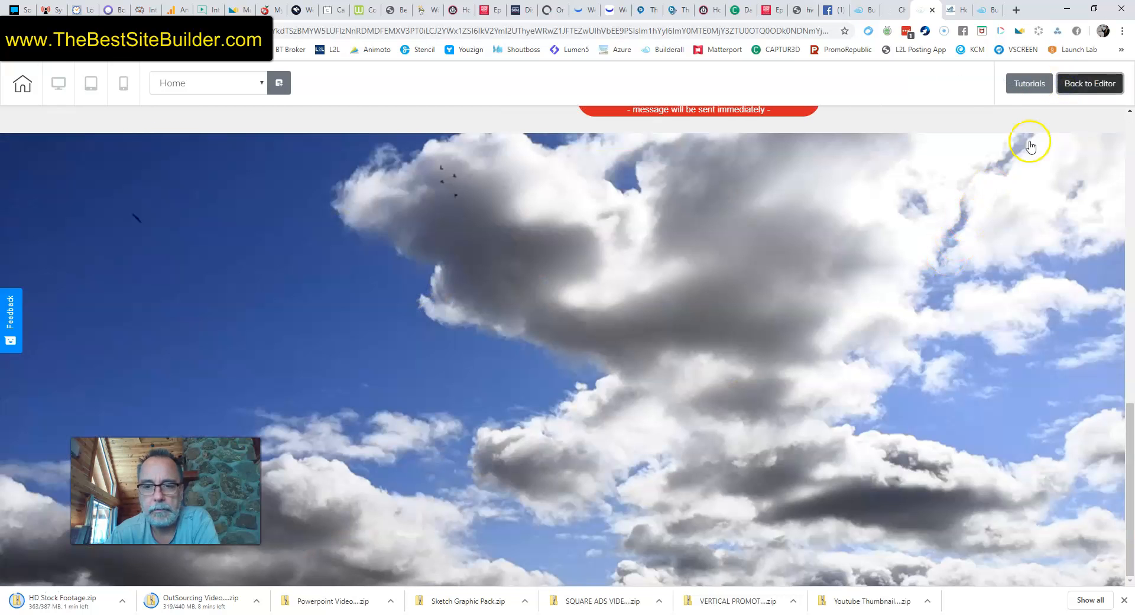
scroll(922, 337, up, 3)
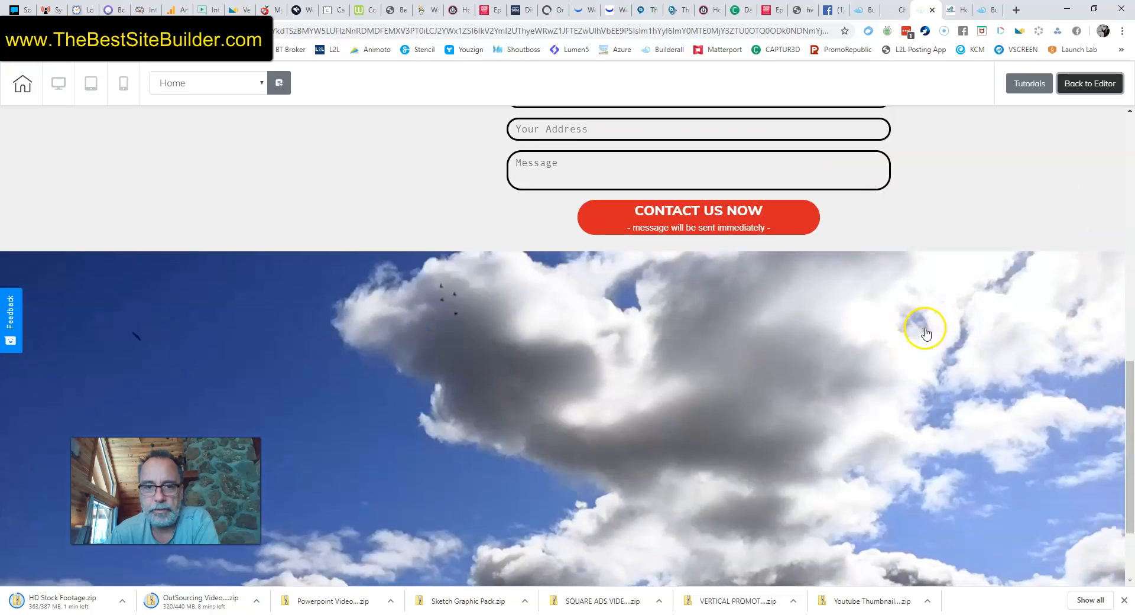
scroll(926, 337, up, 4)
scroll(915, 335, down, 5)
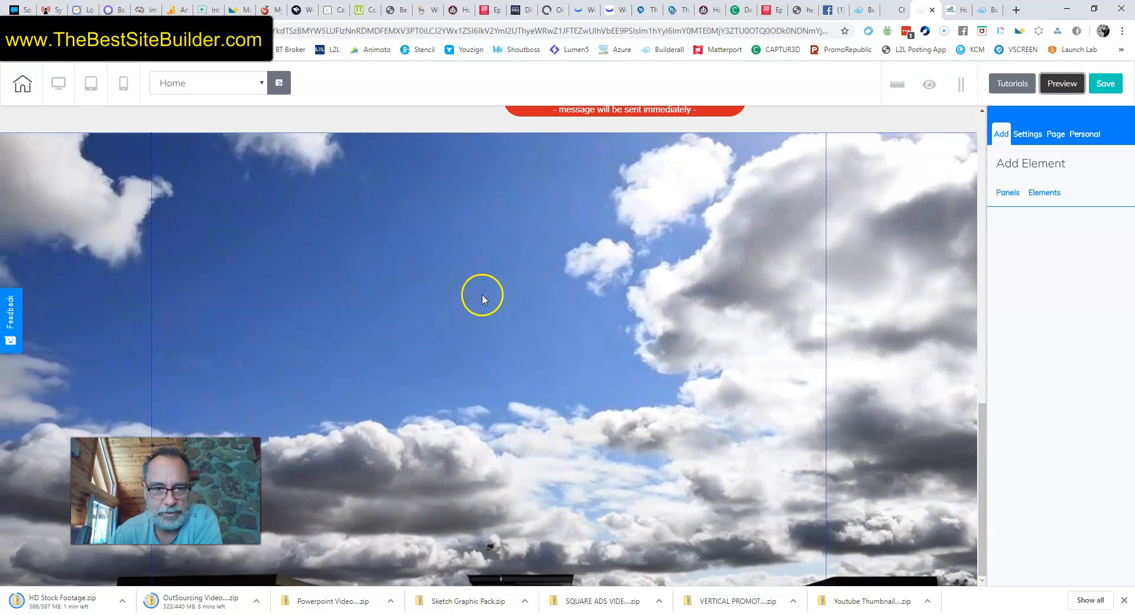
scroll(837, 290, up, 5)
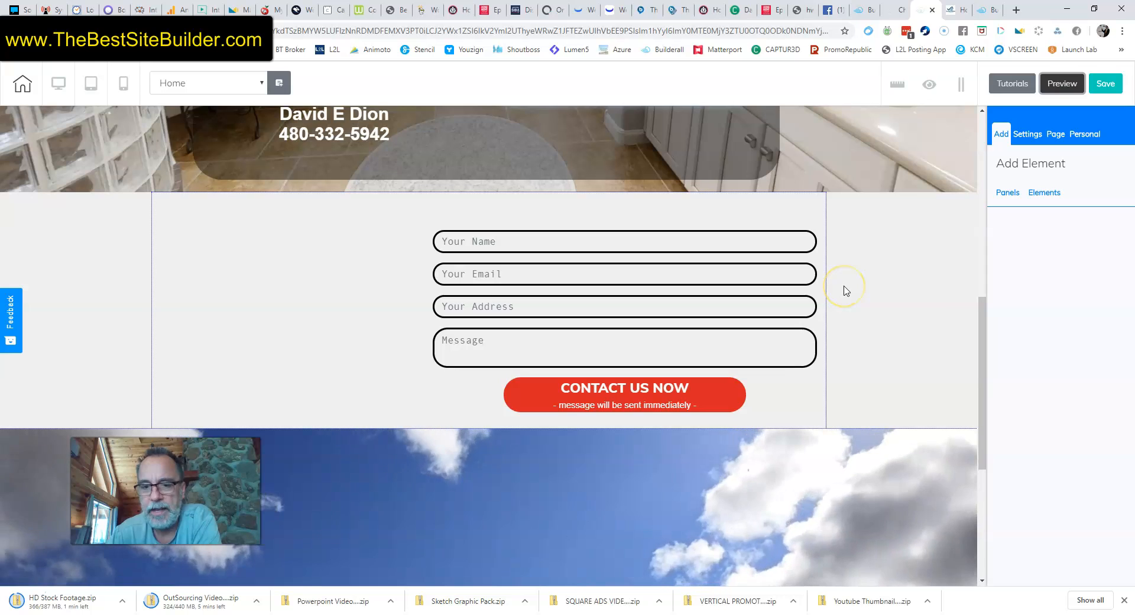
scroll(846, 289, up, 3)
scroll(841, 291, down, 4)
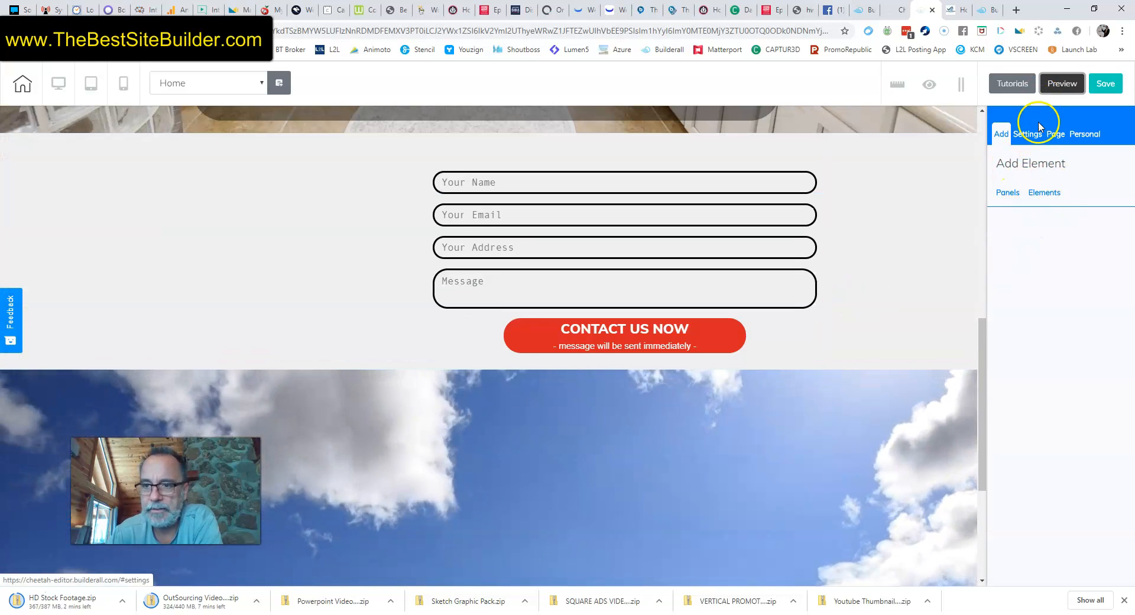
scroll(849, 473, down, 3)
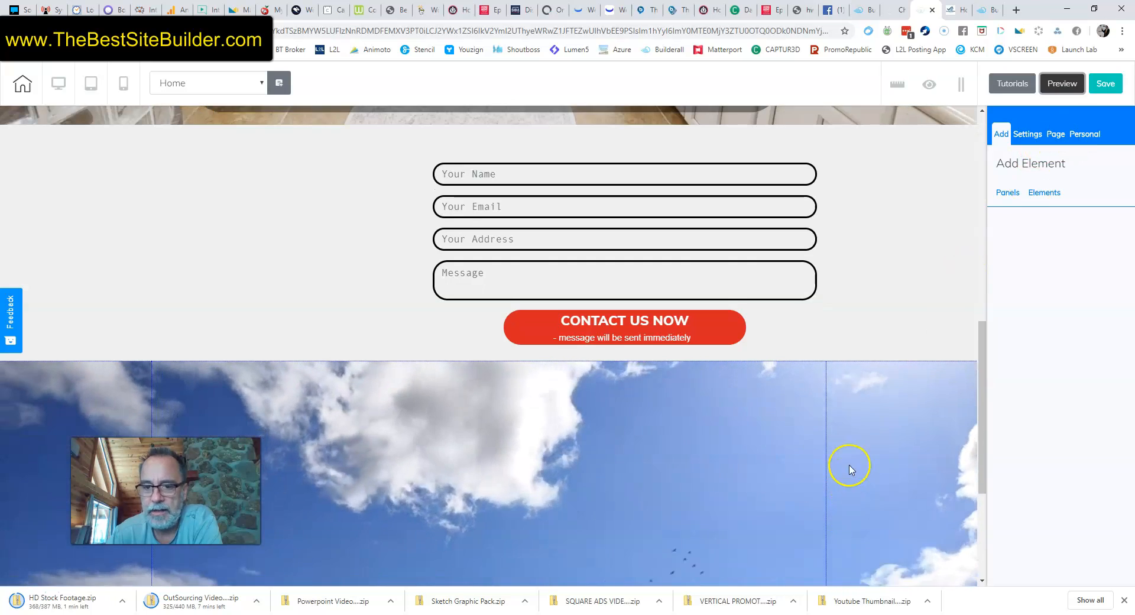
- Select the clouds panel and enable Loop for its background video
click(800, 304)
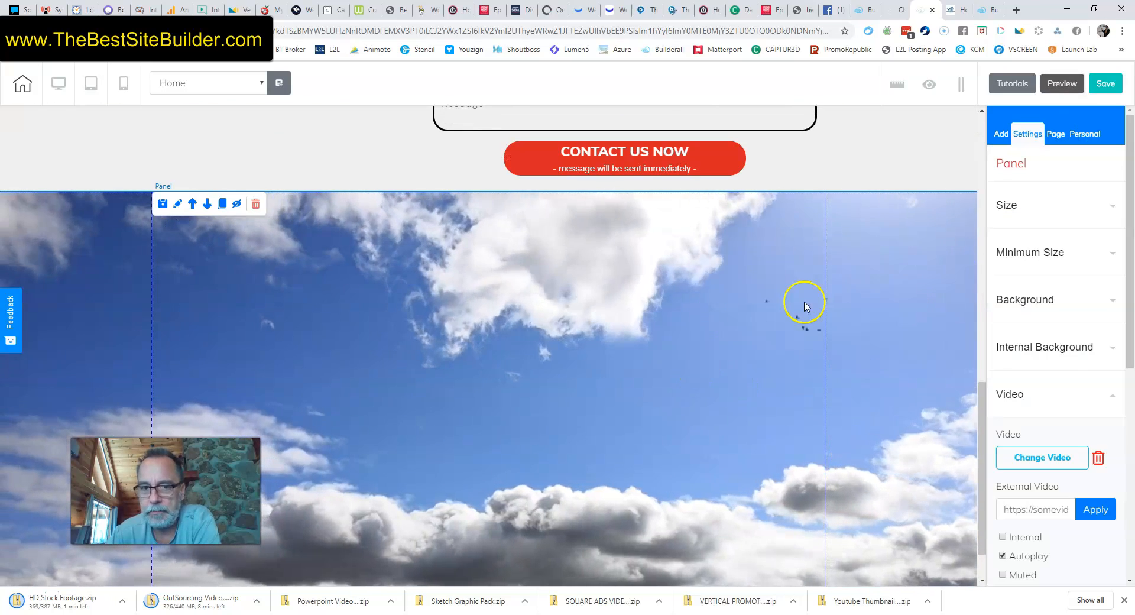
scroll(1089, 355, down, 1)
scroll(1088, 352, up, 1)
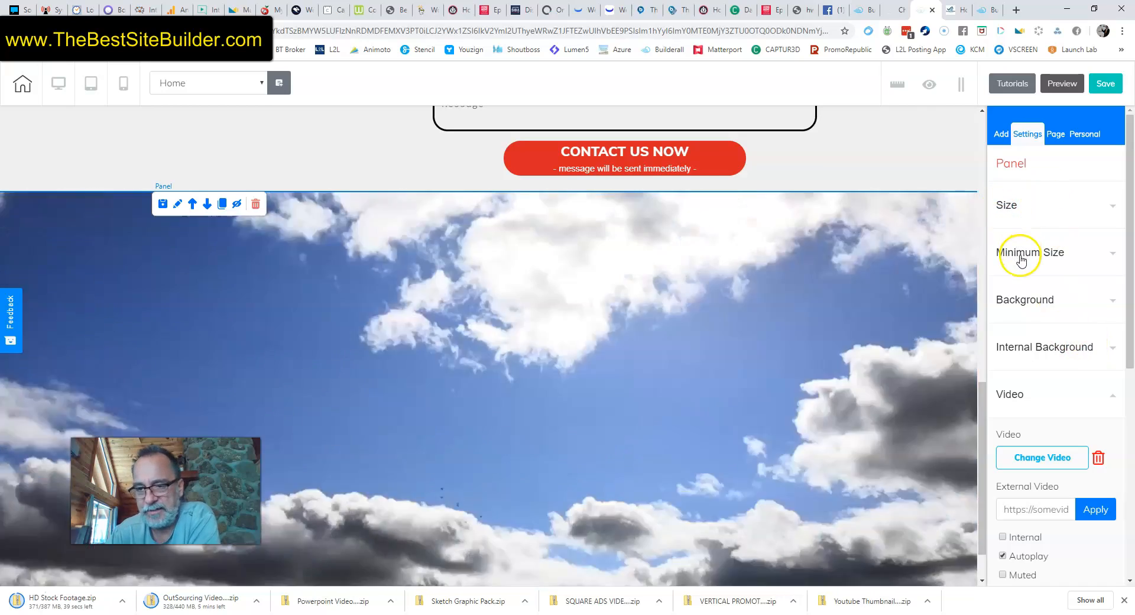
scroll(1037, 308, down, 1)
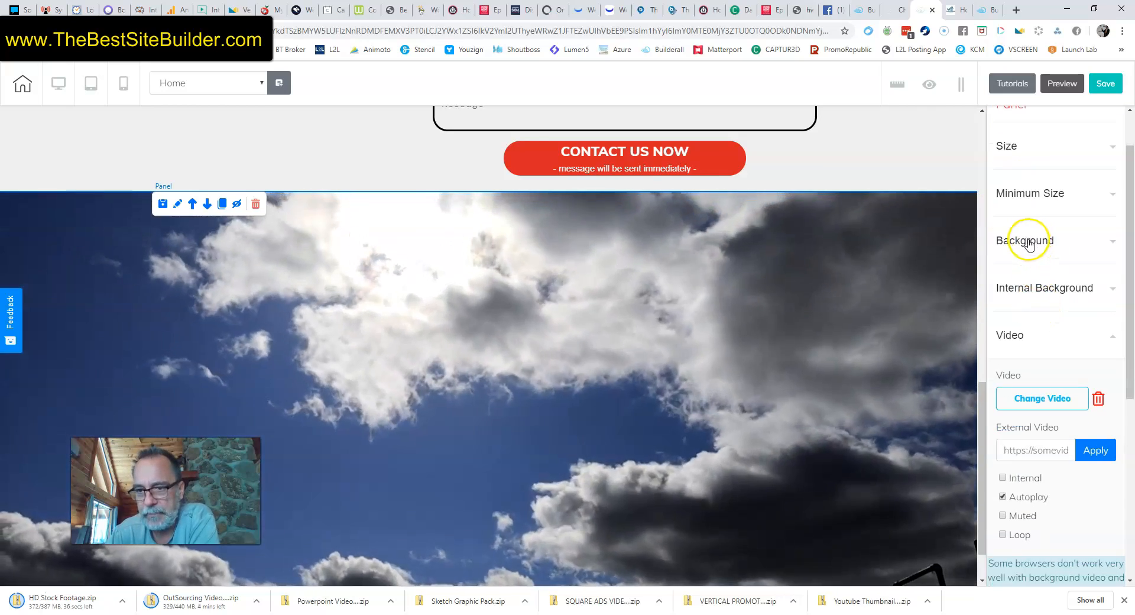
click(1029, 240)
scroll(1031, 244, down, 2)
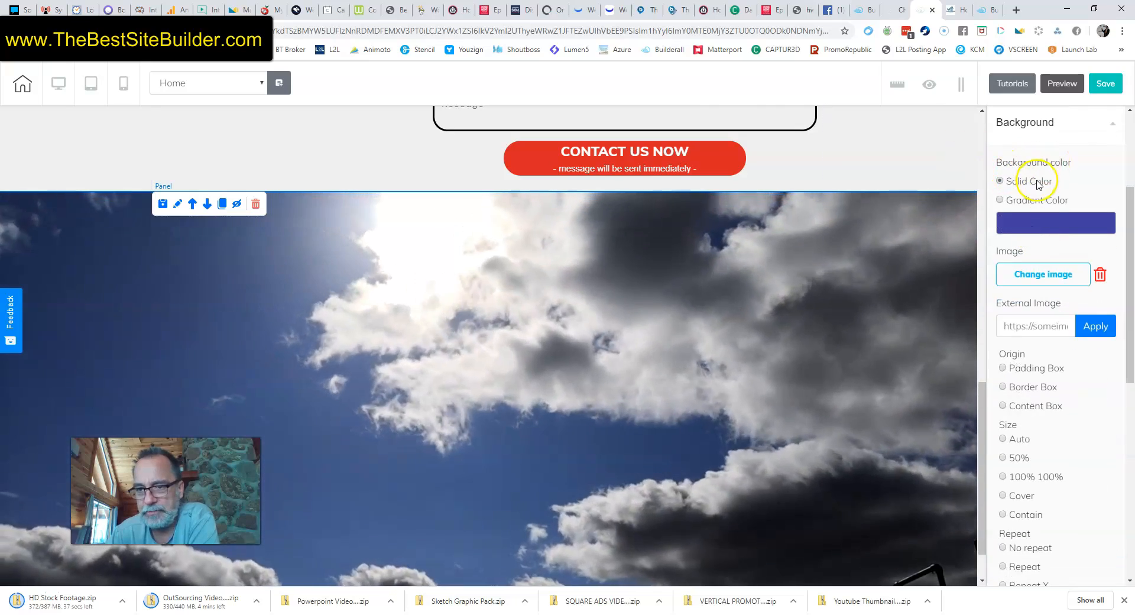
scroll(1036, 233, down, 2)
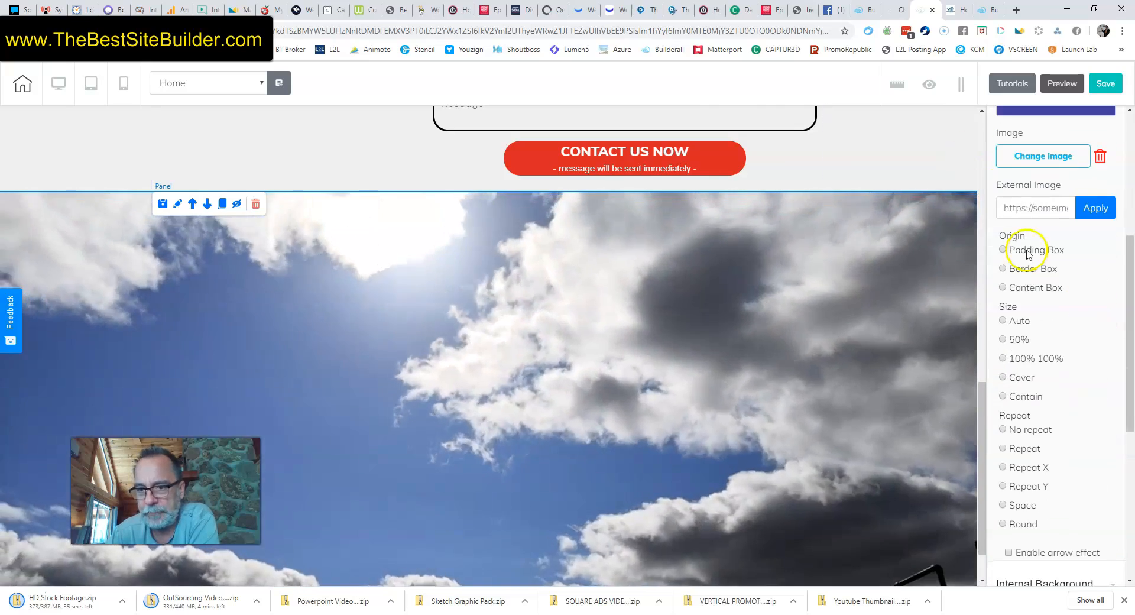
scroll(1052, 307, down, 5)
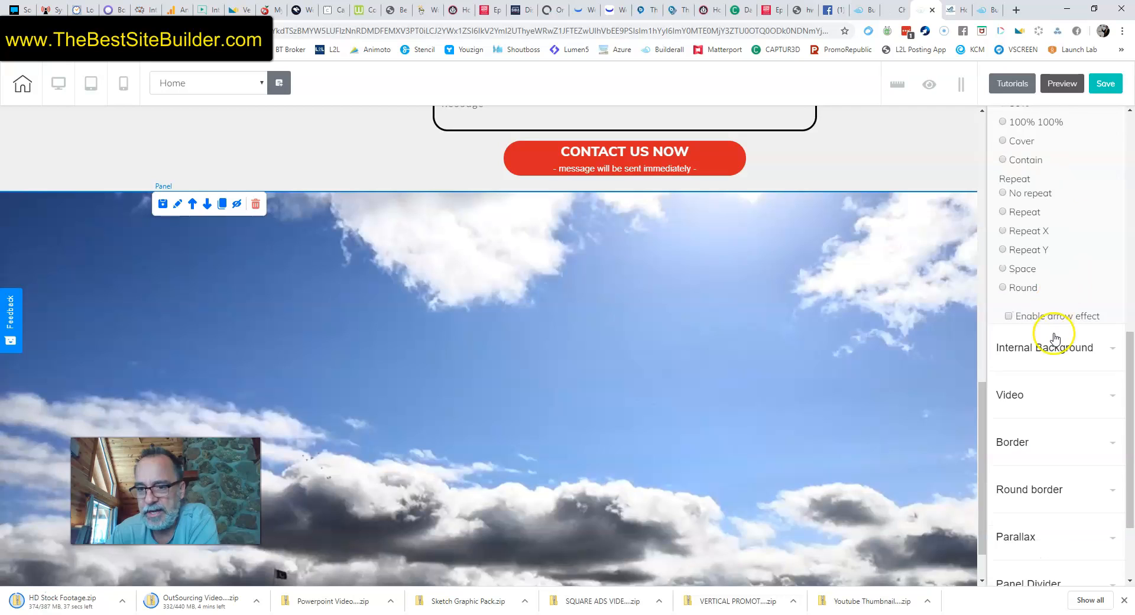
click(1021, 290)
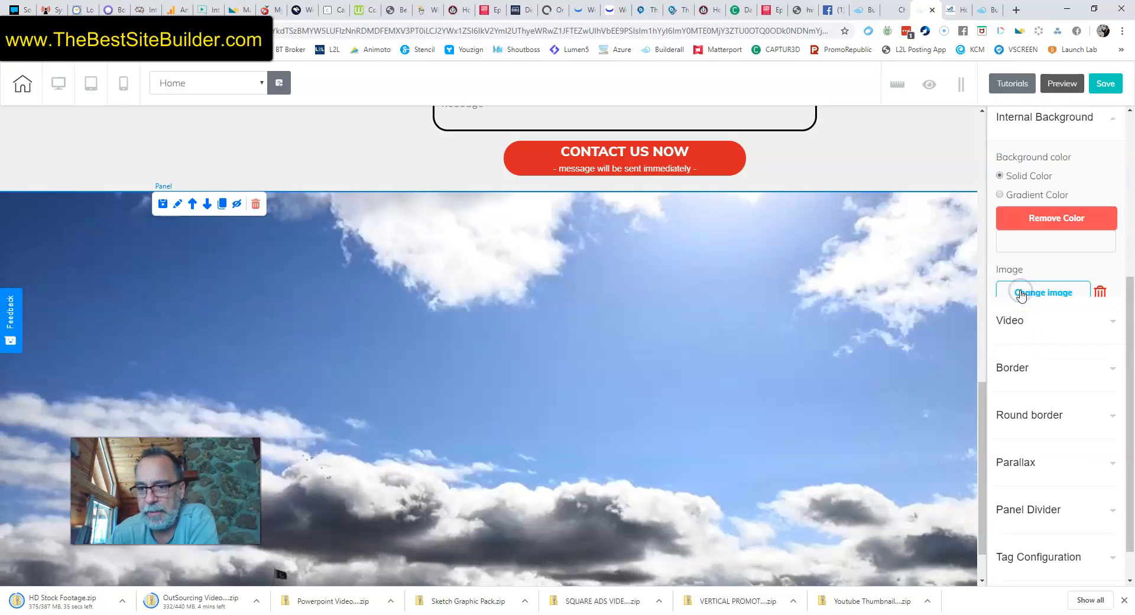
click(1013, 338)
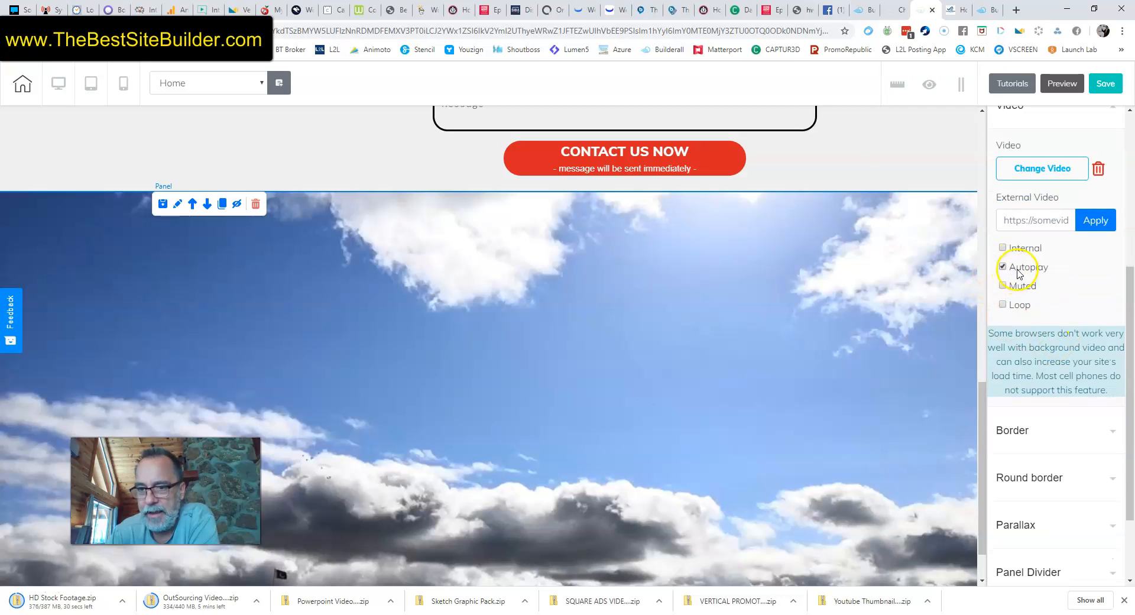
click(1003, 306)
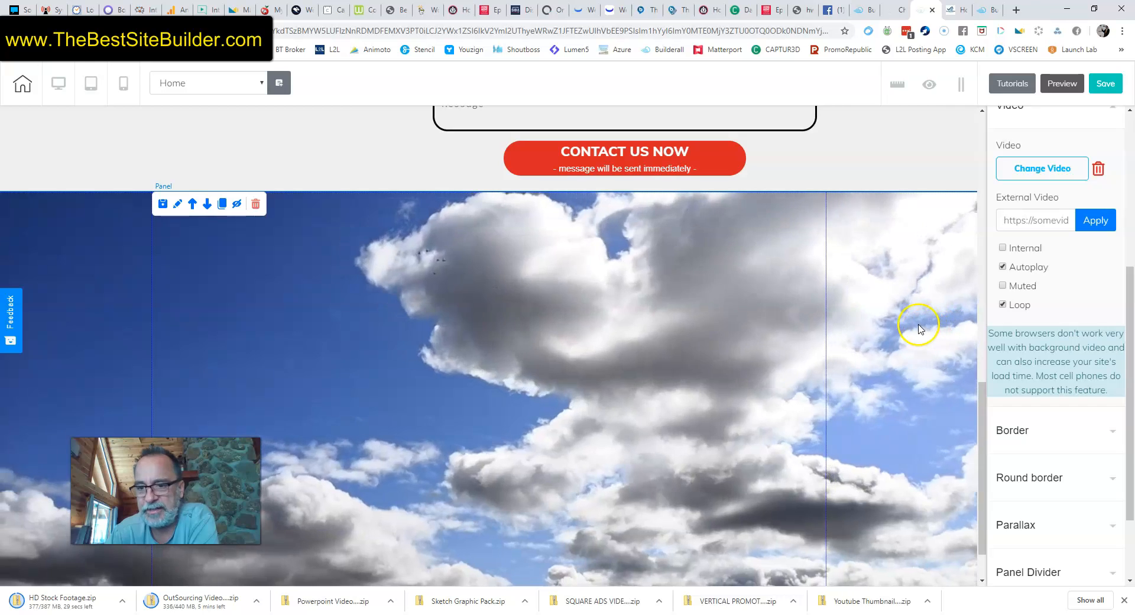
- Save and publish the site with the looping background video
click(1103, 84)
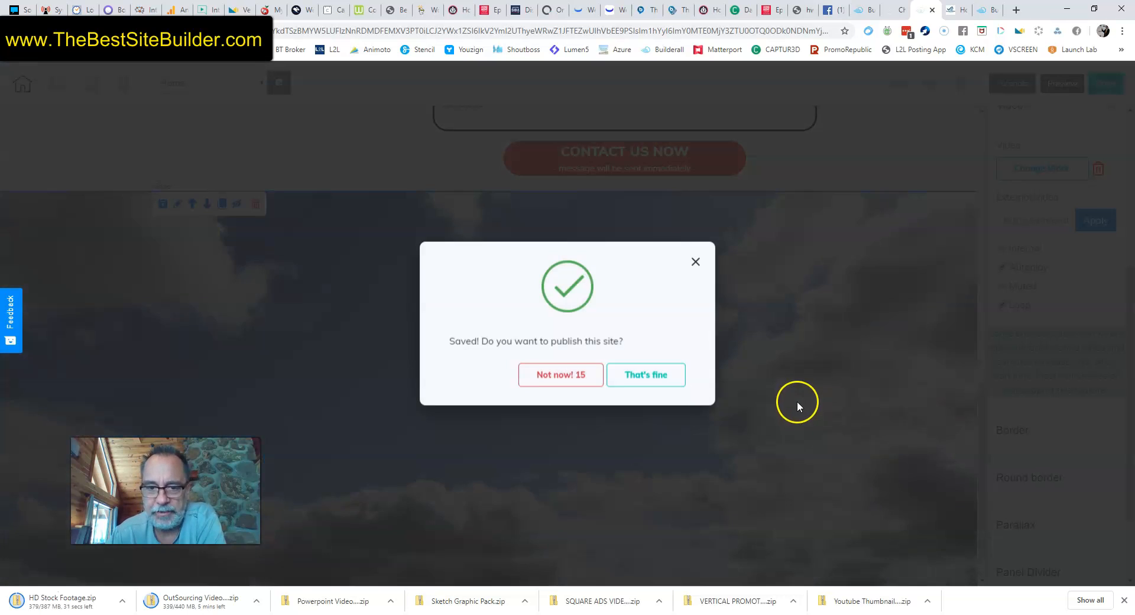
click(640, 374)
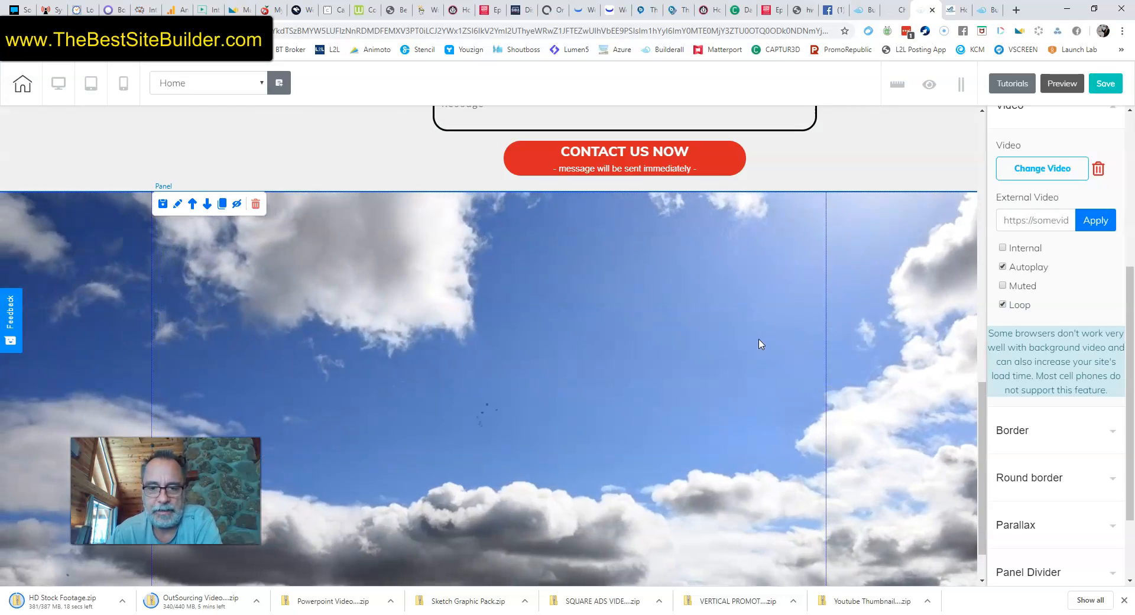
scroll(914, 388, down, 1)
scroll(875, 366, up, 2)
scroll(874, 362, up, 1)
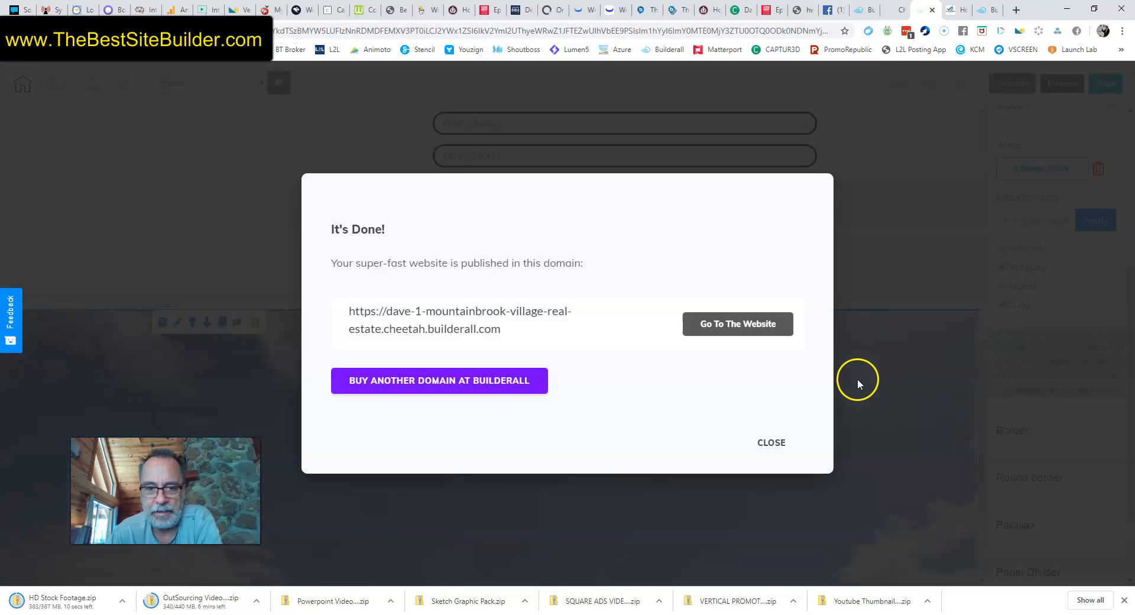
click(778, 449)
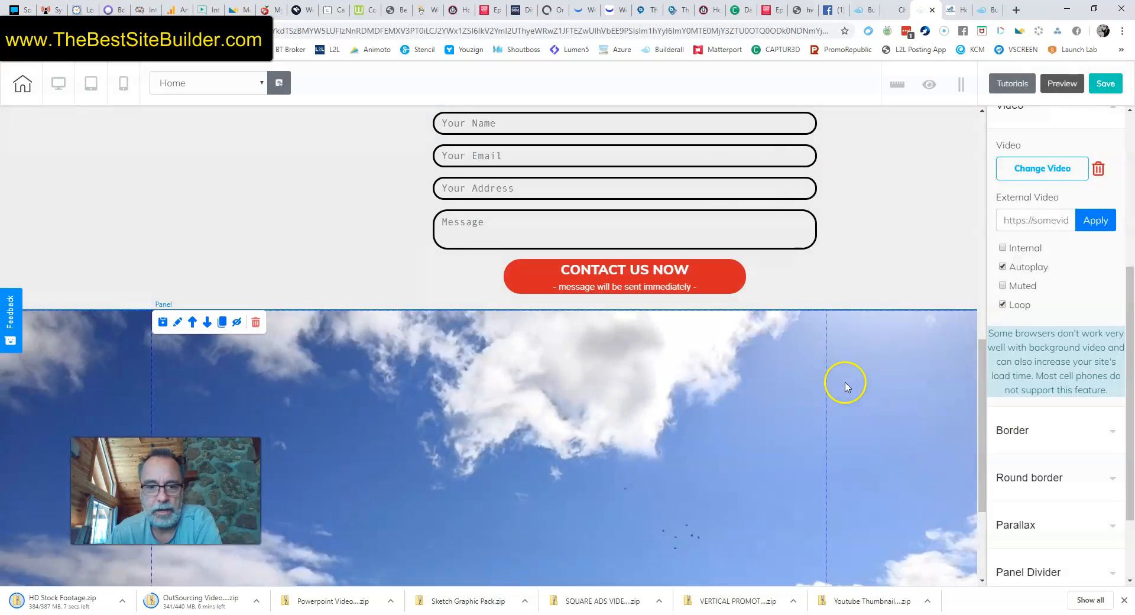
- Check the clouds panel in the editor, and switch to The Willows Gilbert website to examine its photo background panel
scroll(840, 355, down, 2)
scroll(828, 228, up, 1)
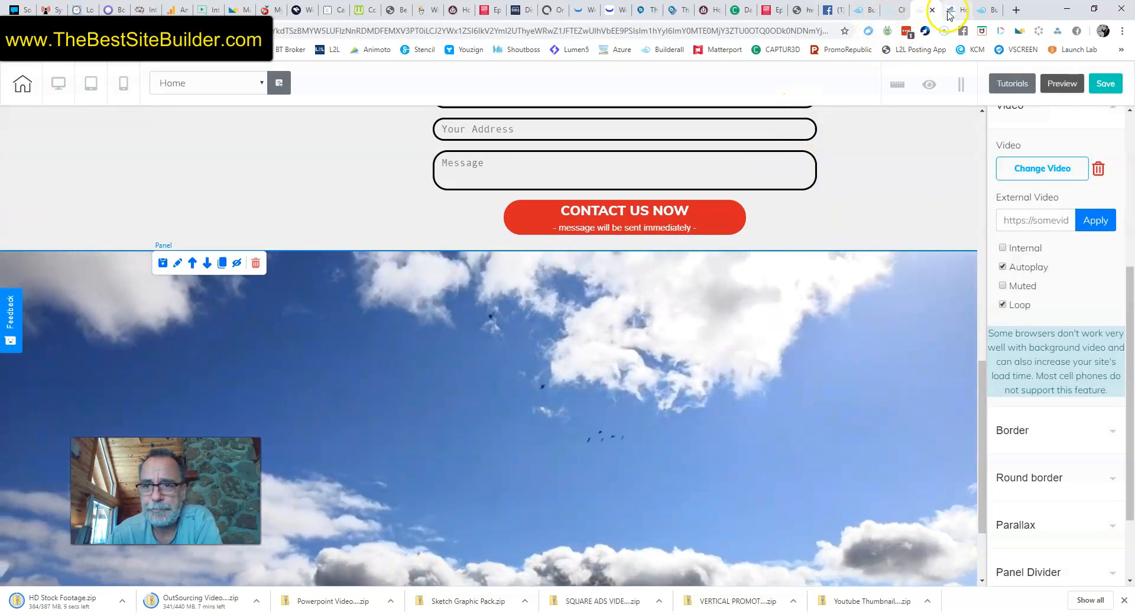
click(957, 10)
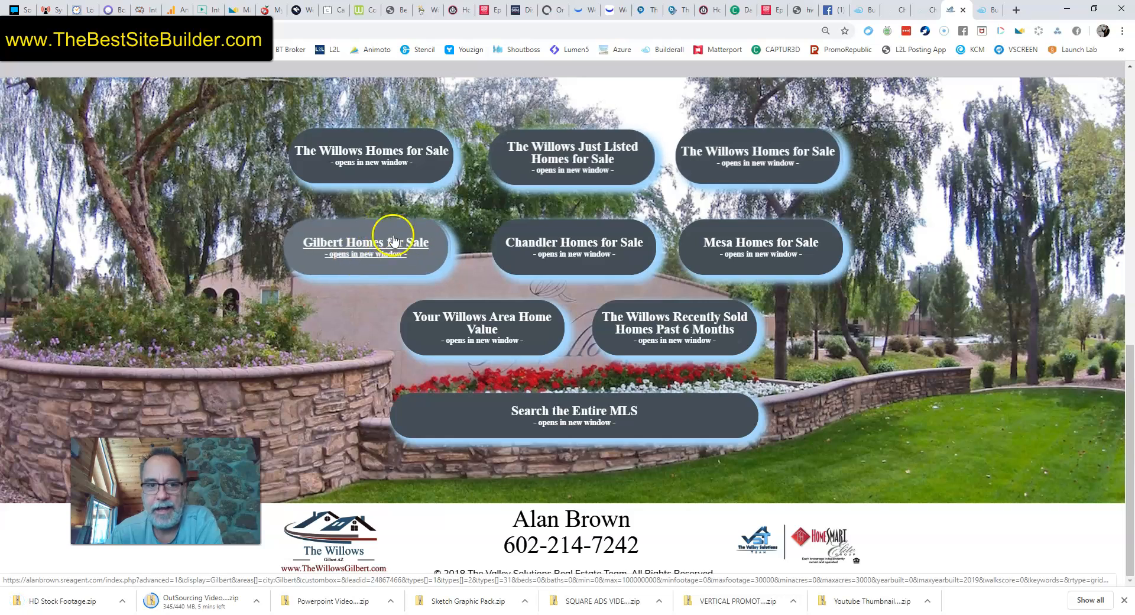
scroll(1063, 367, up, 5)
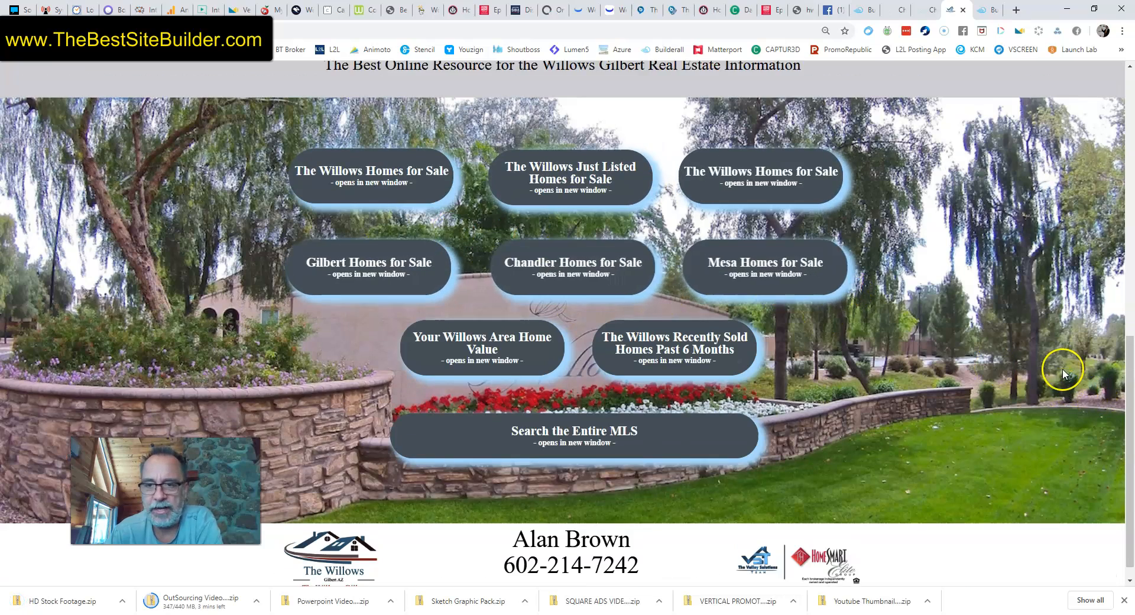